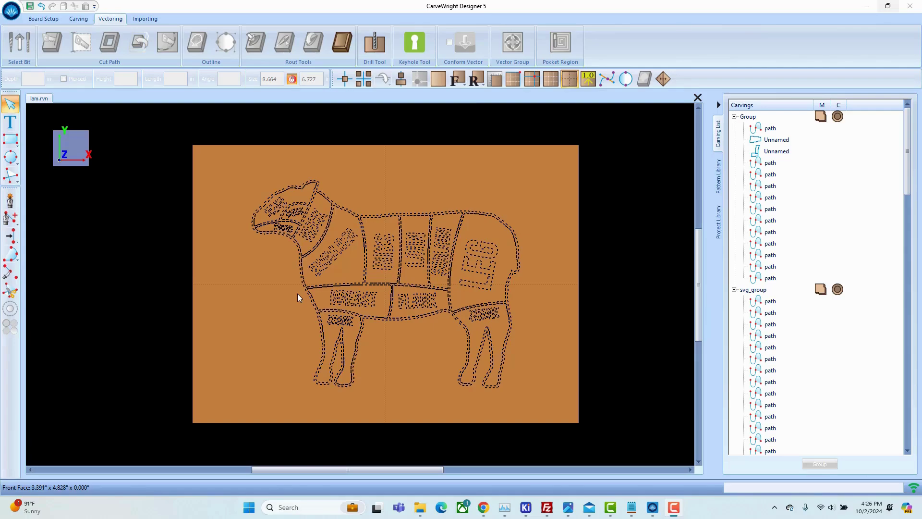
Zoom in, select the tongue outline path and add a node near its corner.
{"action": "scroll", "coordinate": [307, 250], "scroll_direction": "up", "scroll_amount": 5}
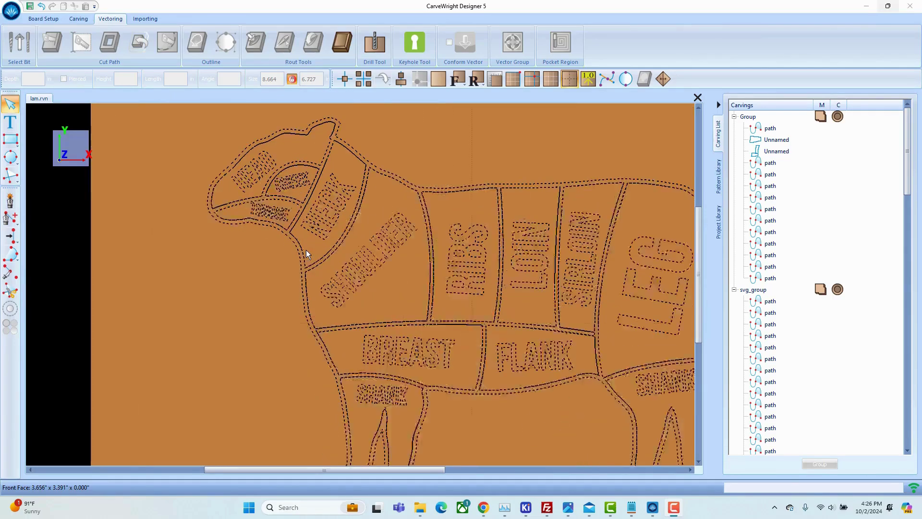
{"action": "scroll", "coordinate": [241, 218], "scroll_direction": "up", "scroll_amount": 4}
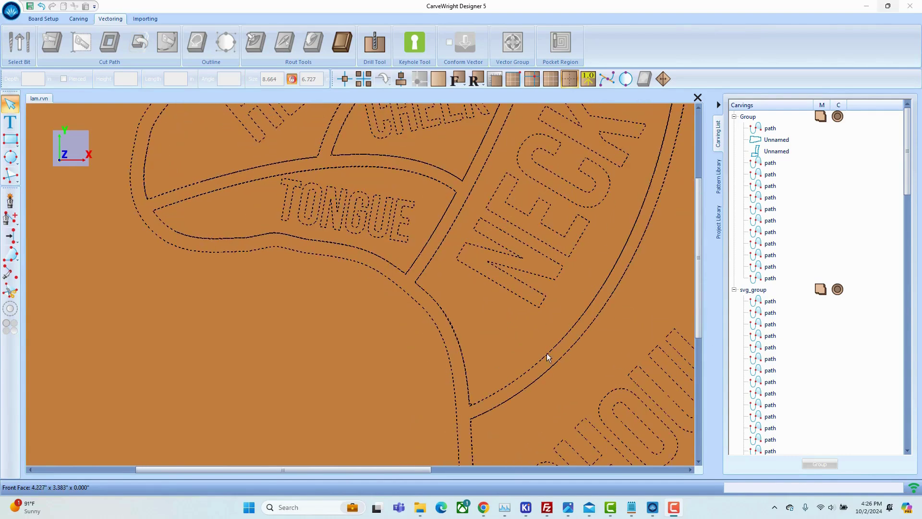
{"action": "scroll", "coordinate": [365, 303], "scroll_direction": "up", "scroll_amount": 2}
{"action": "scroll", "coordinate": [67, 196], "scroll_direction": "up", "scroll_amount": 3}
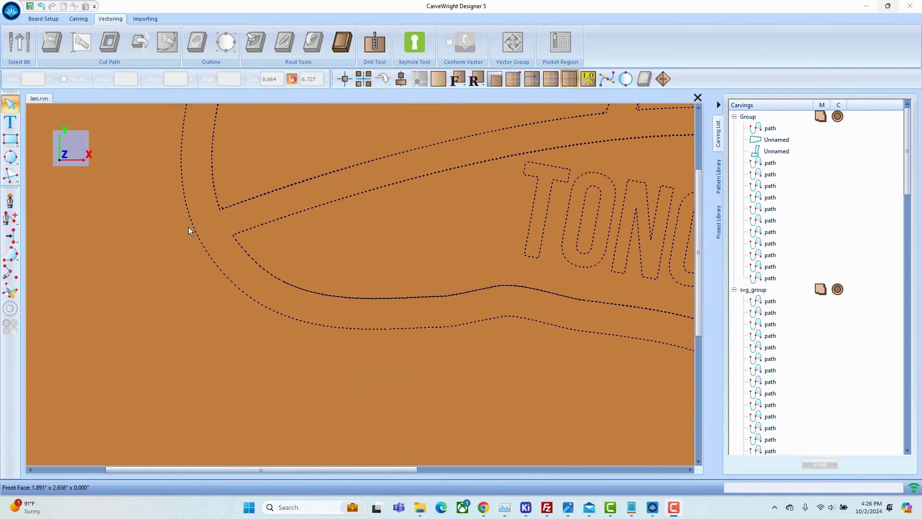
{"action": "scroll", "coordinate": [326, 268], "scroll_direction": "up", "scroll_amount": 1}
{"action": "left_click", "coordinate": [296, 294]}
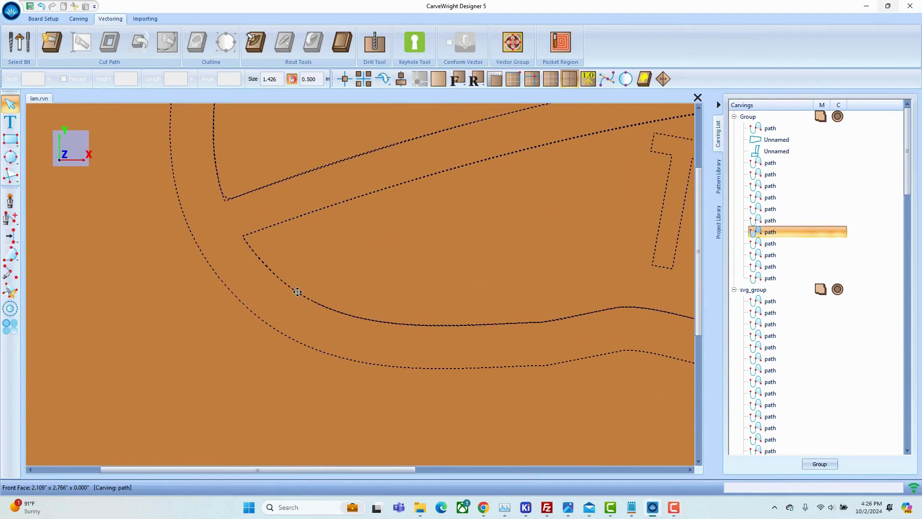
{"action": "scroll", "coordinate": [284, 284], "scroll_direction": "up", "scroll_amount": 3}
{"action": "scroll", "coordinate": [223, 235], "scroll_direction": "up", "scroll_amount": 1}
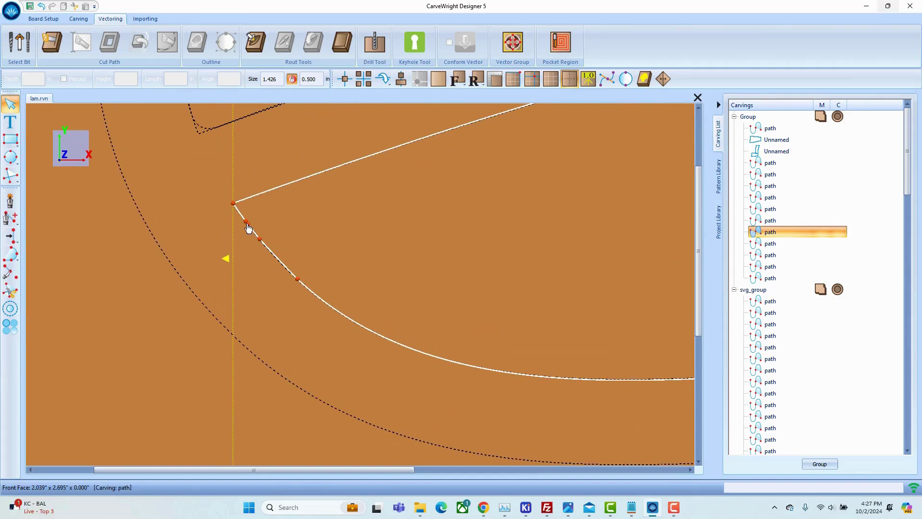
{"action": "right_click", "coordinate": [248, 227]}
{"action": "left_click", "coordinate": [264, 251]}
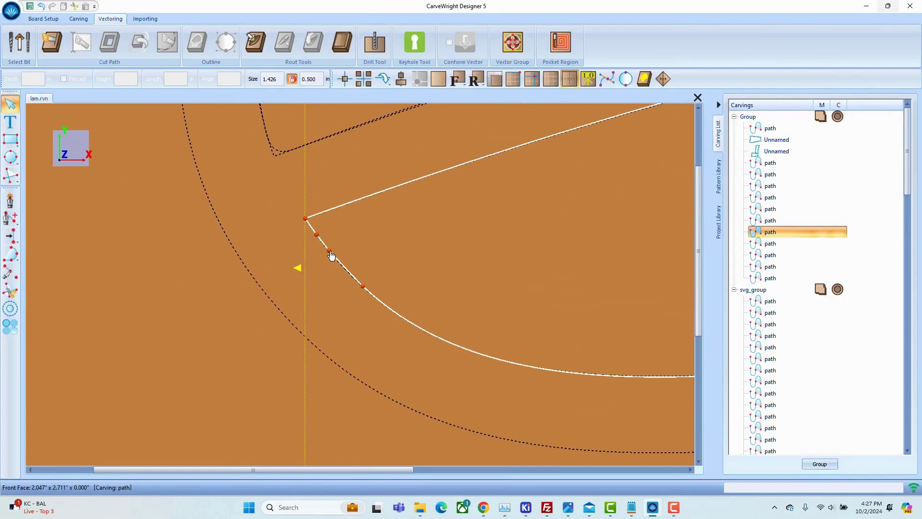
Drag the tongue-tip corner node into a smooth rounded curve.
{"action": "left_click", "coordinate": [607, 79]}
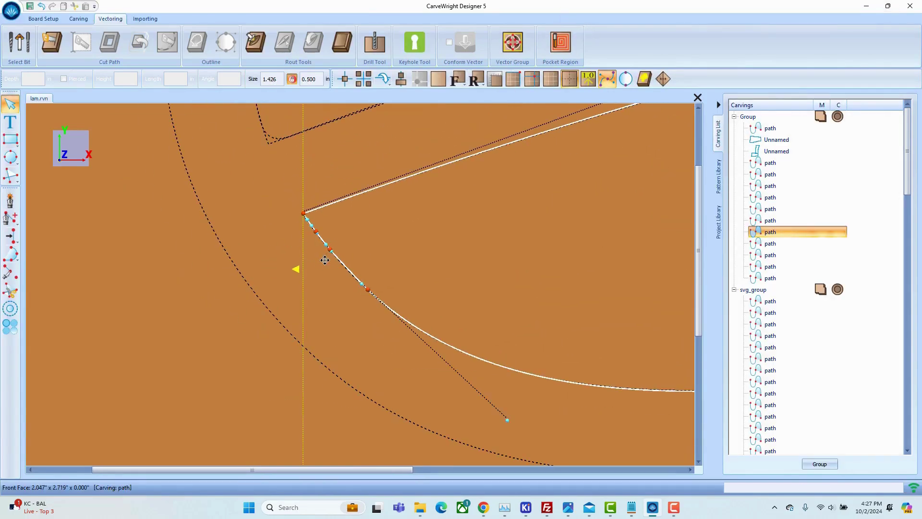
{"action": "left_click", "coordinate": [335, 247]}
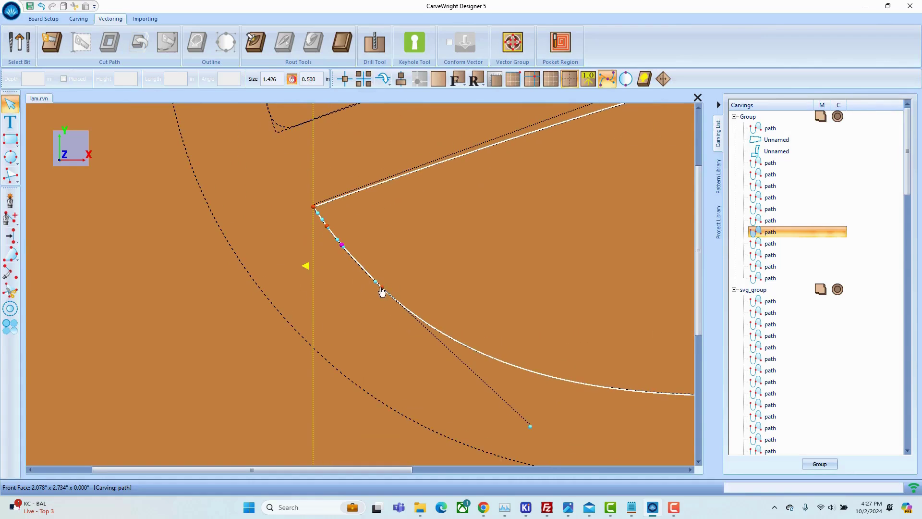
{"action": "left_click", "coordinate": [382, 289]}
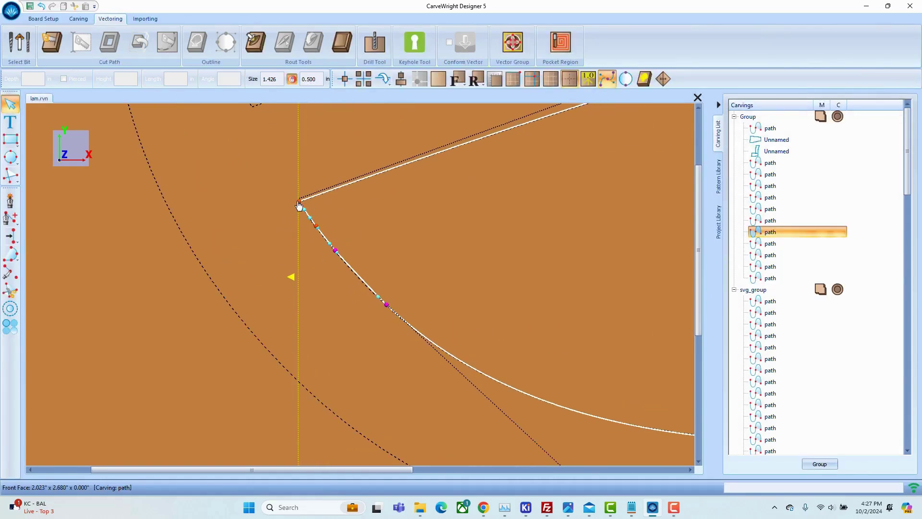
{"action": "mouse_move", "coordinate": [298, 205]}
{"action": "left_mouse_down"}
{"action": "mouse_move", "coordinate": [322, 196]}
{"action": "mouse_move", "coordinate": [323, 203]}
{"action": "mouse_move", "coordinate": [301, 205]}
{"action": "mouse_move", "coordinate": [316, 225]}
{"action": "mouse_move", "coordinate": [324, 193]}
{"action": "left_mouse_up"}
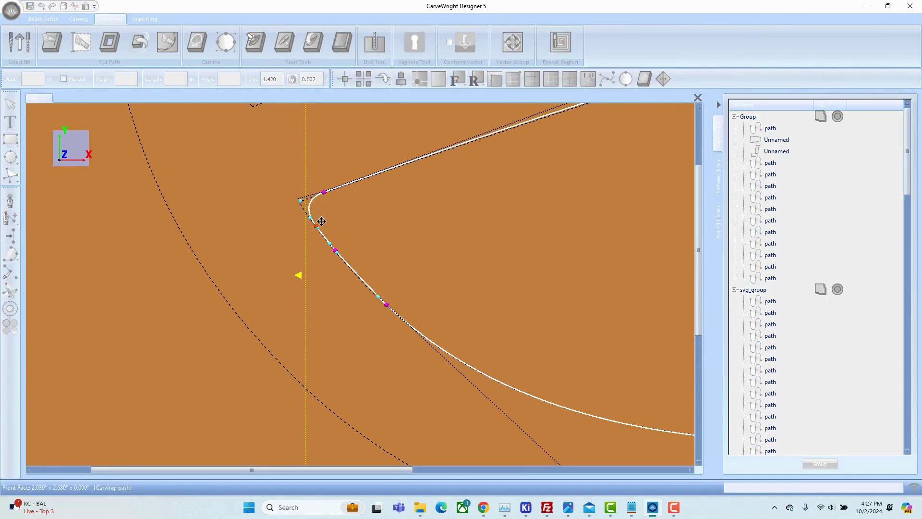
{"action": "left_click_drag", "start_coordinate": [354, 246], "coordinate": [350, 246]}
{"action": "scroll", "coordinate": [392, 249], "scroll_direction": "down", "scroll_amount": 4}
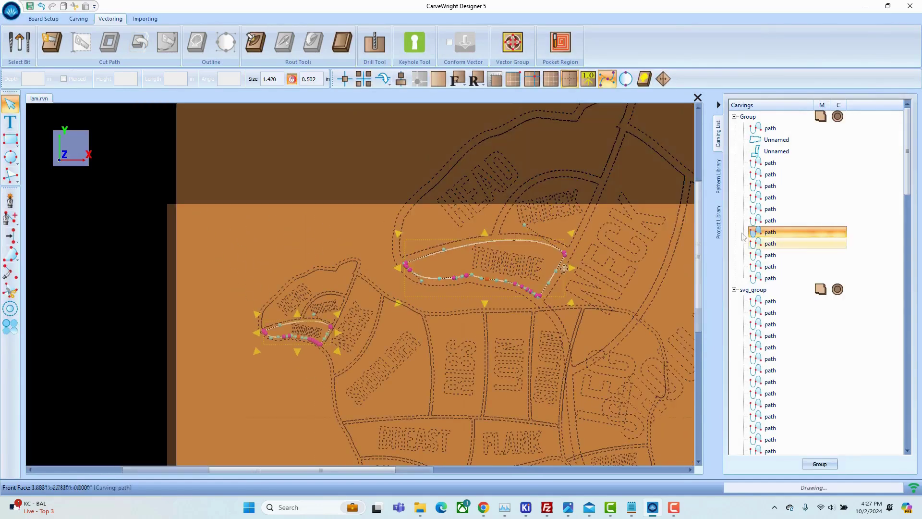
Select all the lamb part outlines in the Group list.
{"action": "left_click", "coordinate": [771, 128]}
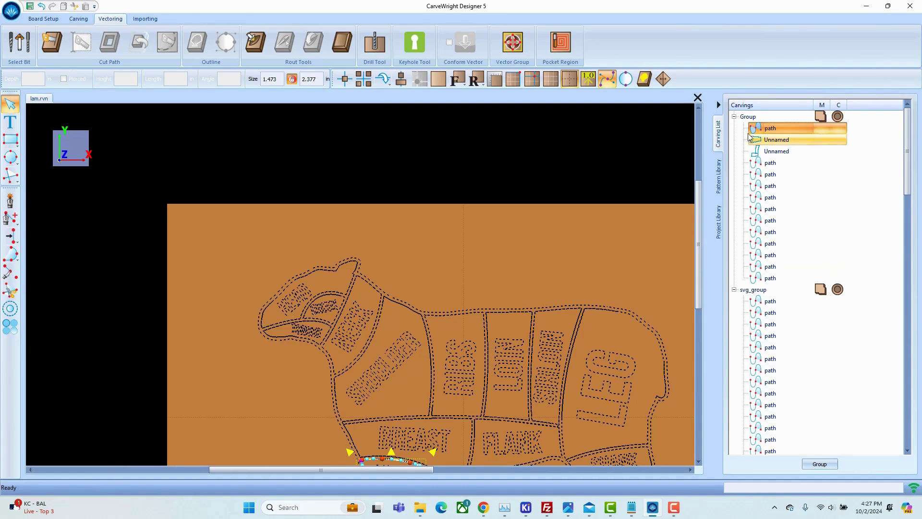
{"action": "left_click", "coordinate": [763, 273], "text": "shift"}
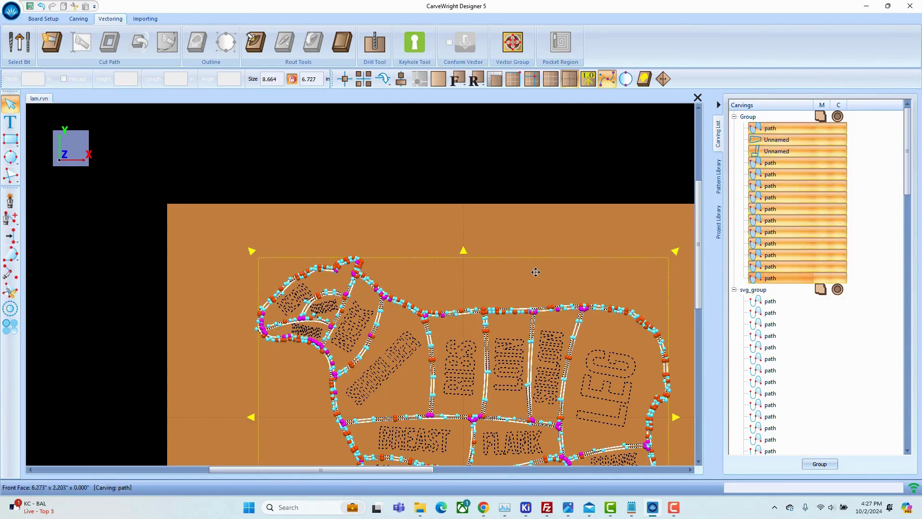
{"action": "scroll", "coordinate": [478, 399], "scroll_direction": "down", "scroll_amount": 3}
{"action": "scroll", "coordinate": [482, 404], "scroll_direction": "up", "scroll_amount": 2}
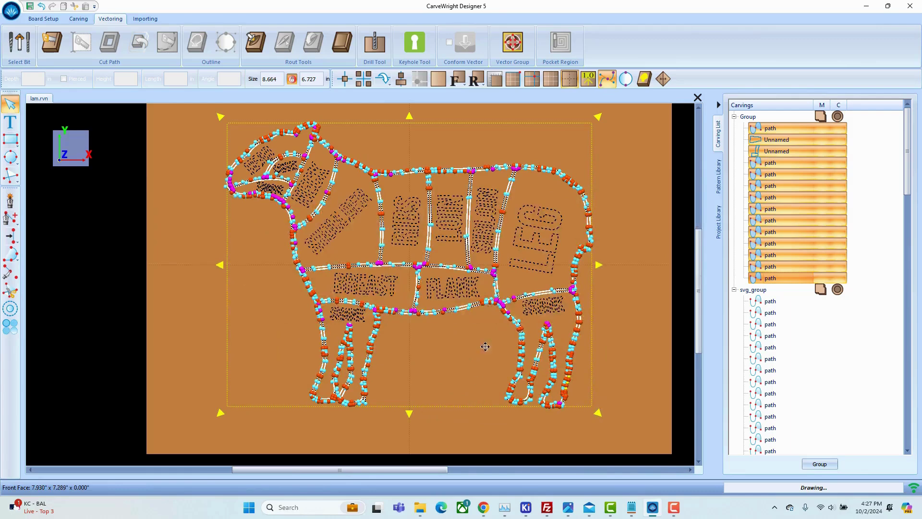
Make a vector group including every lamb region and bring up the boundary bit choices.
{"action": "left_click", "coordinate": [513, 44]}
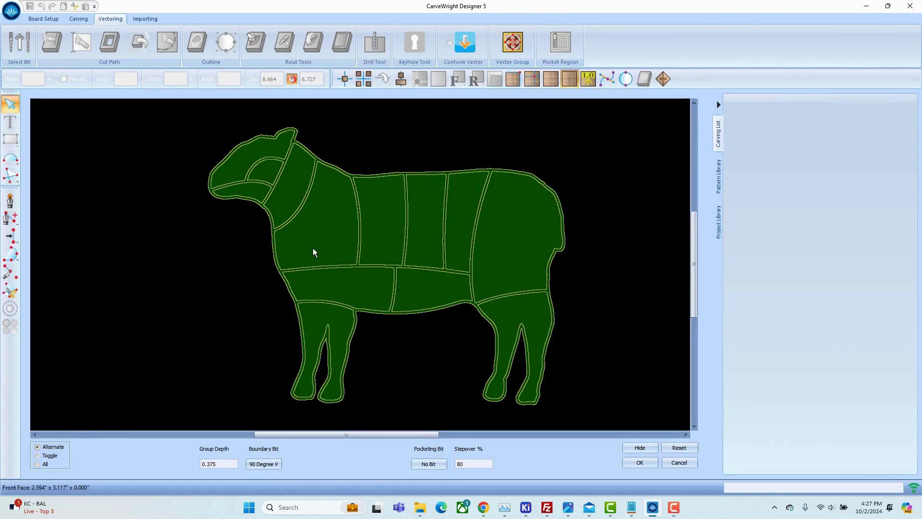
{"action": "left_click", "coordinate": [331, 232]}
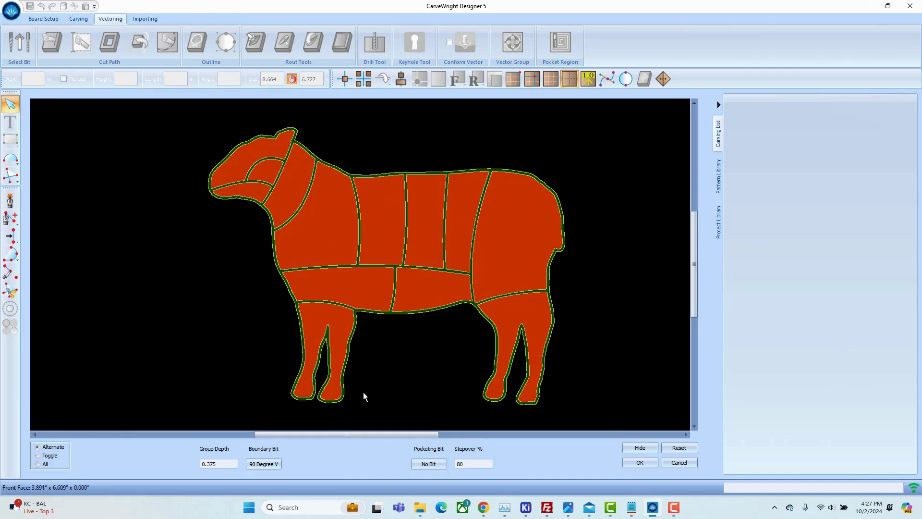
{"action": "scroll", "coordinate": [298, 294], "scroll_direction": "up", "scroll_amount": 2}
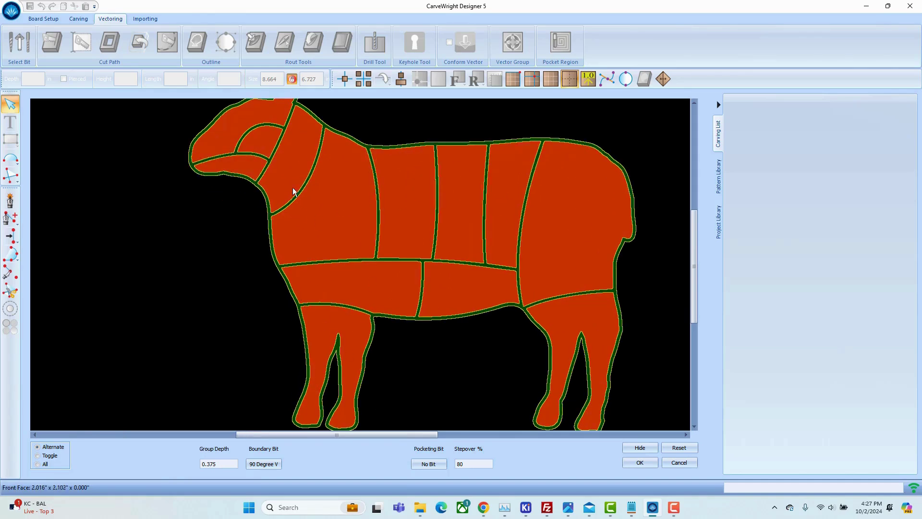
{"action": "left_click", "coordinate": [263, 464]}
Choose the 60 Degree V bit with a .07 boundary depth and a cleaning pass.
{"action": "left_click", "coordinate": [333, 138]}
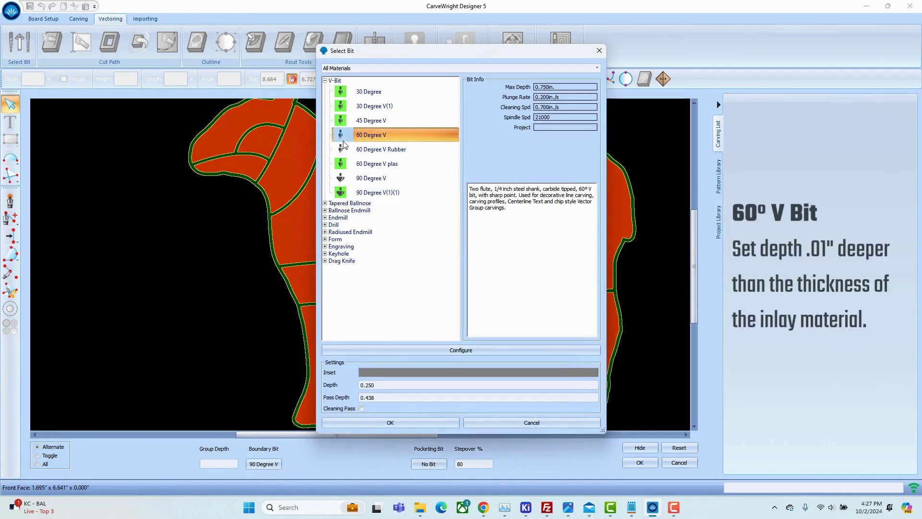
{"action": "left_click_drag", "start_coordinate": [375, 384], "coordinate": [354, 384]}
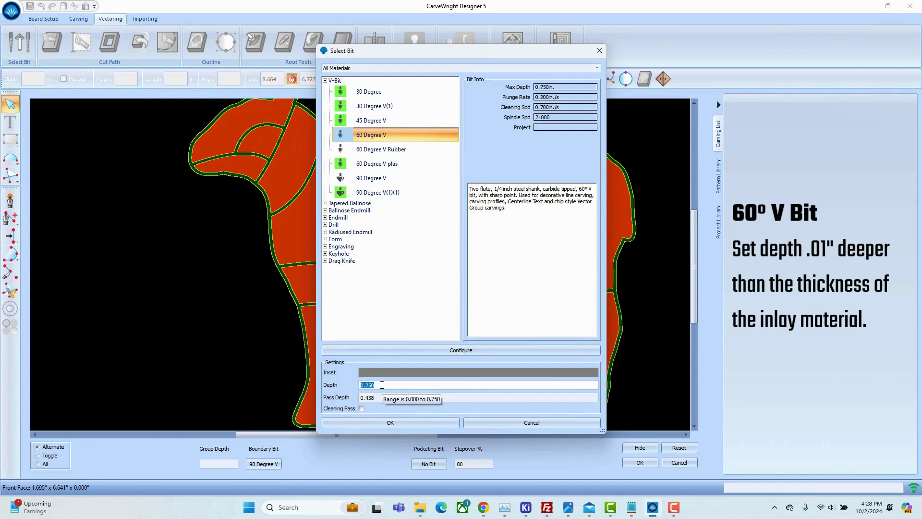
{"action": "type", "text": "."}
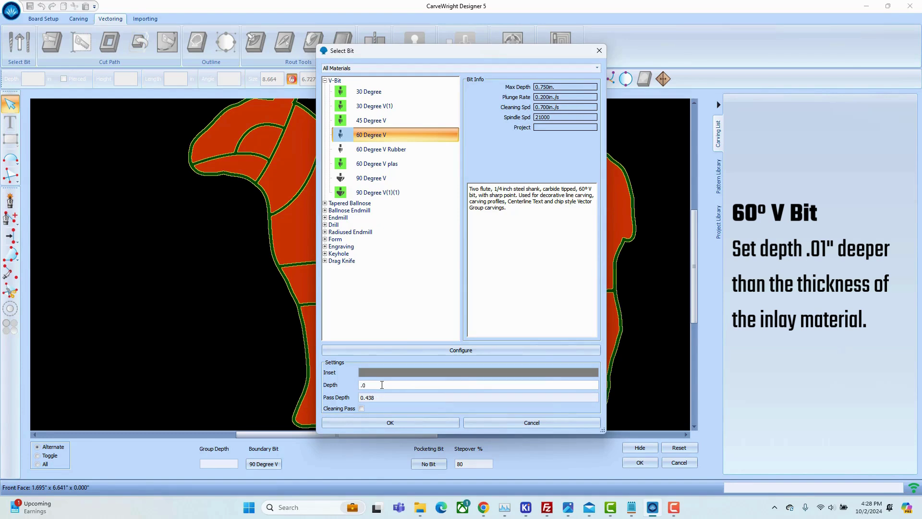
{"action": "type", "text": "07"}
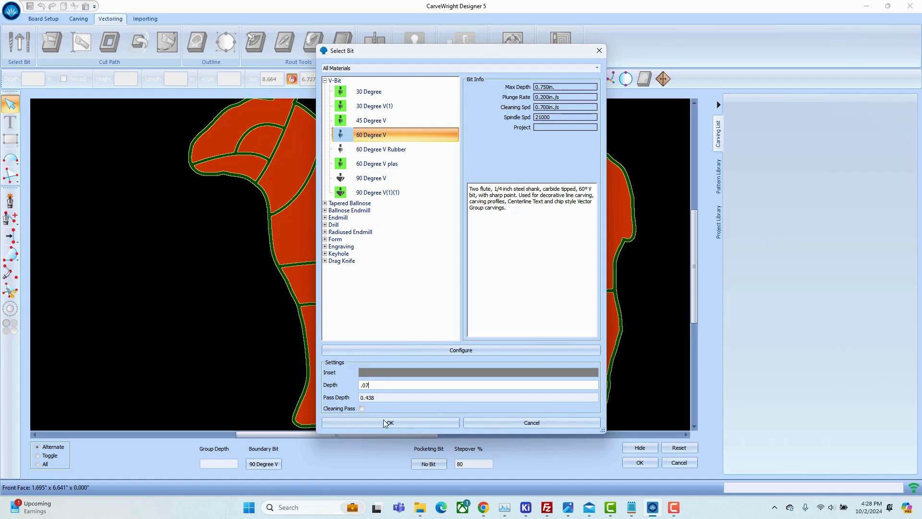
{"action": "left_click", "coordinate": [362, 409]}
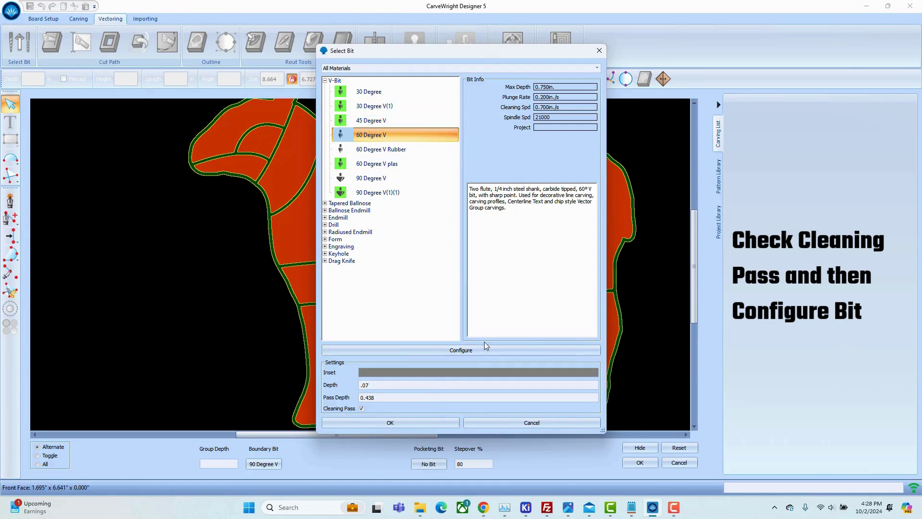
Configure the bit with a .5 starting feed rate and .5 cleaning feed, and save it.
{"action": "left_click", "coordinate": [483, 355]}
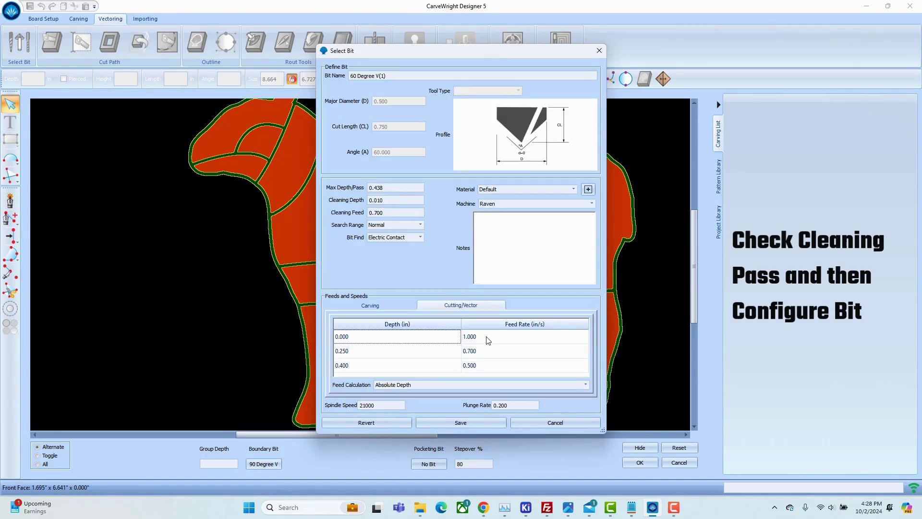
{"action": "left_click", "coordinate": [488, 339]}
{"action": "type", "text": ".5"}
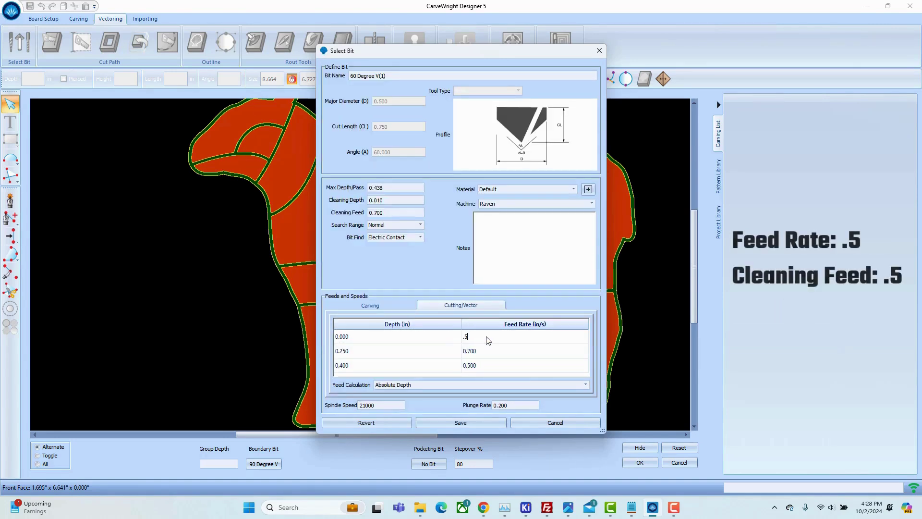
{"action": "left_click", "coordinate": [386, 211]}
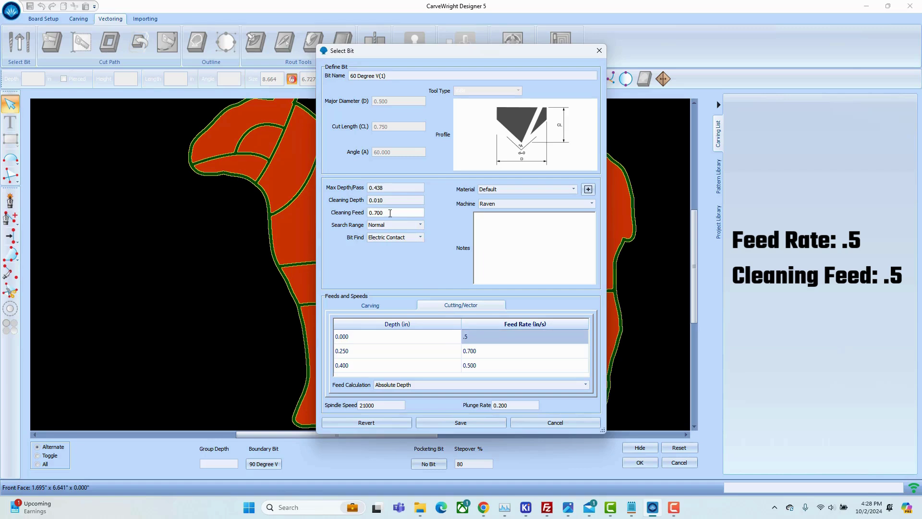
{"action": "left_click_drag", "start_coordinate": [390, 213], "coordinate": [349, 212]}
{"action": "type", "text": ".5"}
{"action": "left_click", "coordinate": [470, 424]}
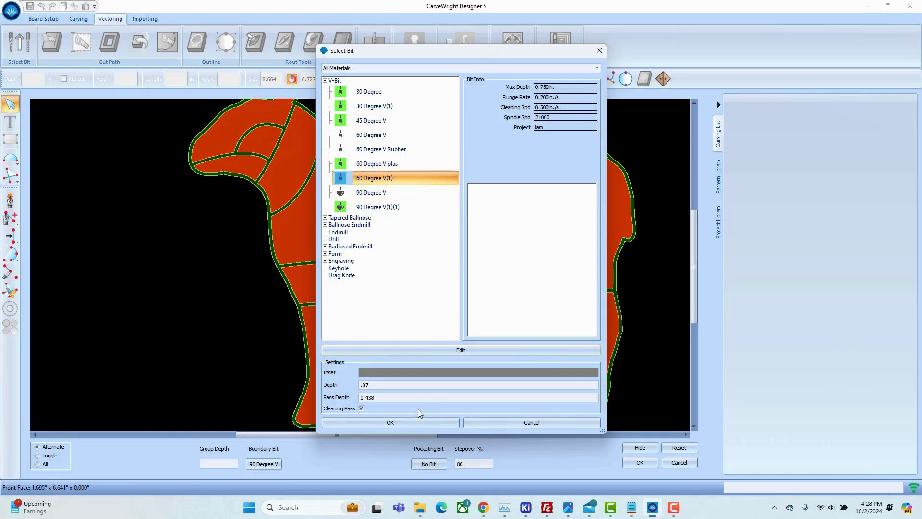
Confirm the 60 Degree V(1) boundary bit and set the pocketing bit to the 1/8" Cutting endmill.
{"action": "left_click", "coordinate": [390, 422]}
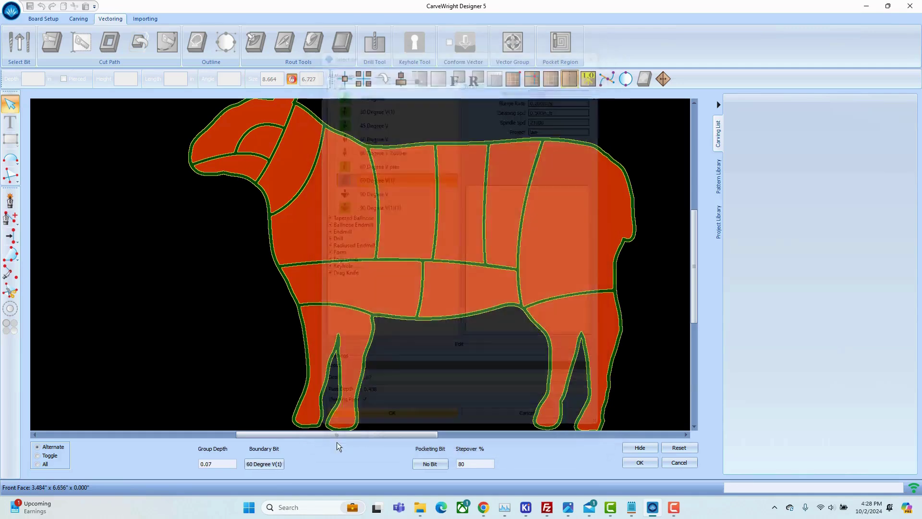
{"action": "left_click", "coordinate": [431, 464]}
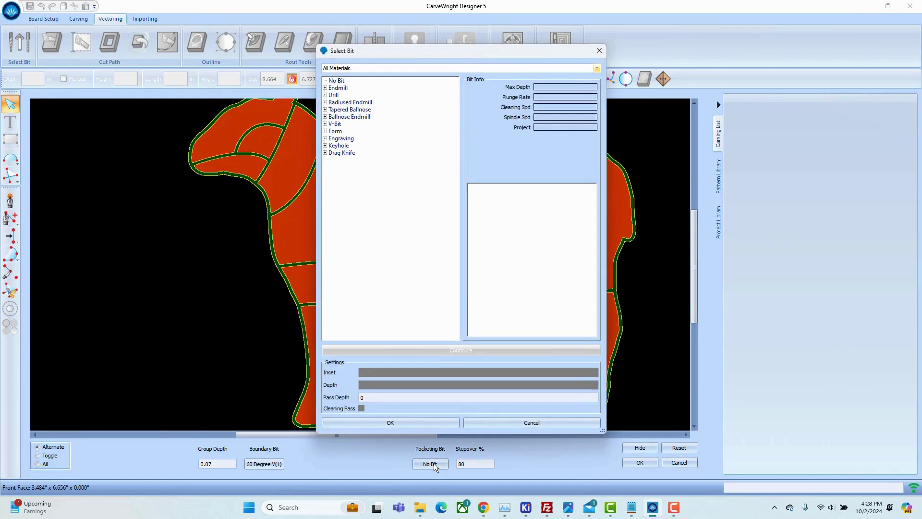
{"action": "left_click", "coordinate": [326, 88]}
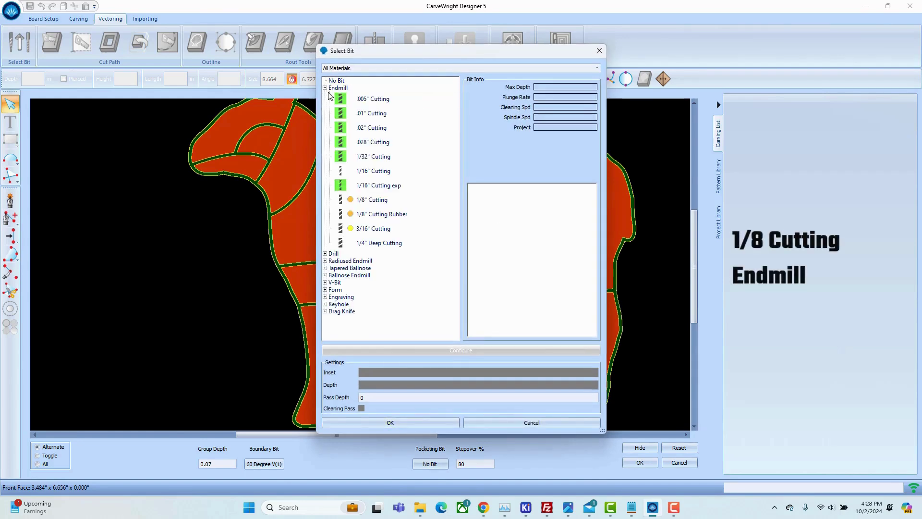
{"action": "left_click", "coordinate": [340, 201]}
{"action": "left_click", "coordinate": [390, 425]}
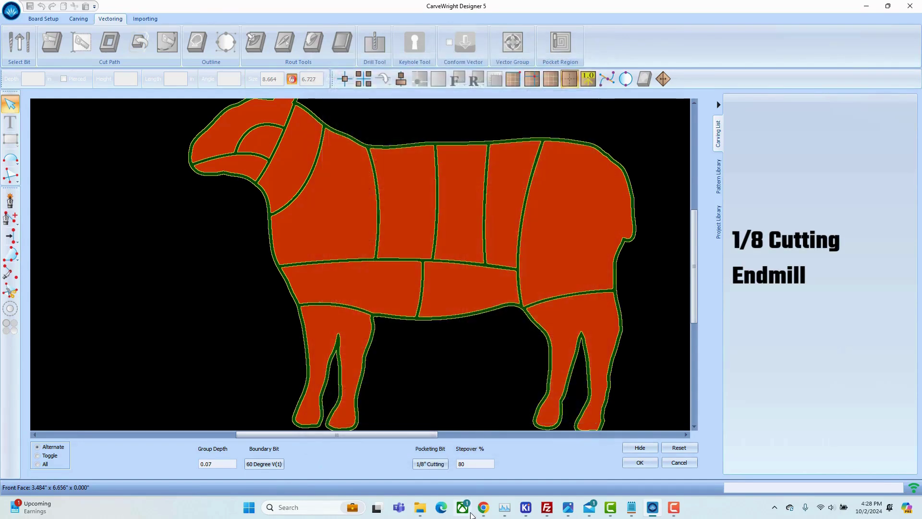
{"action": "scroll", "coordinate": [397, 198], "scroll_direction": "down", "scroll_amount": 3}
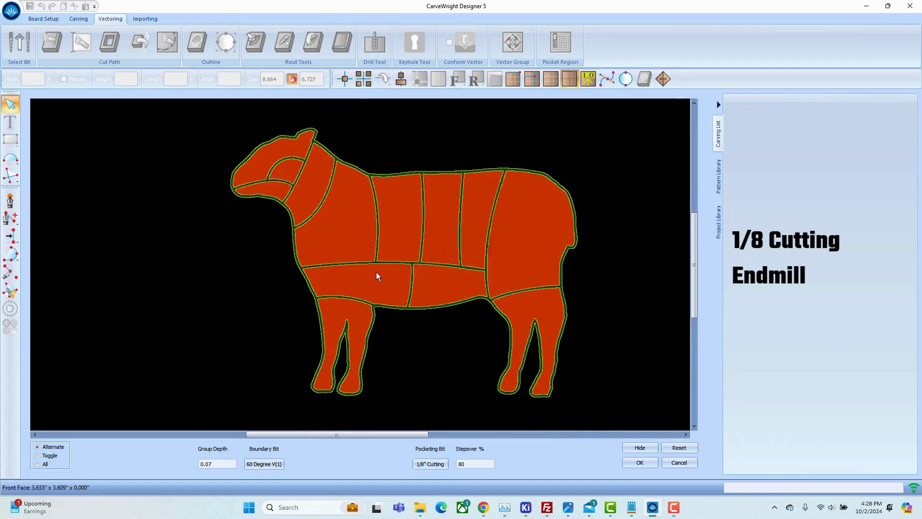
Apply the pocket region settings to the lamb vector group.
{"action": "left_click", "coordinate": [640, 463]}
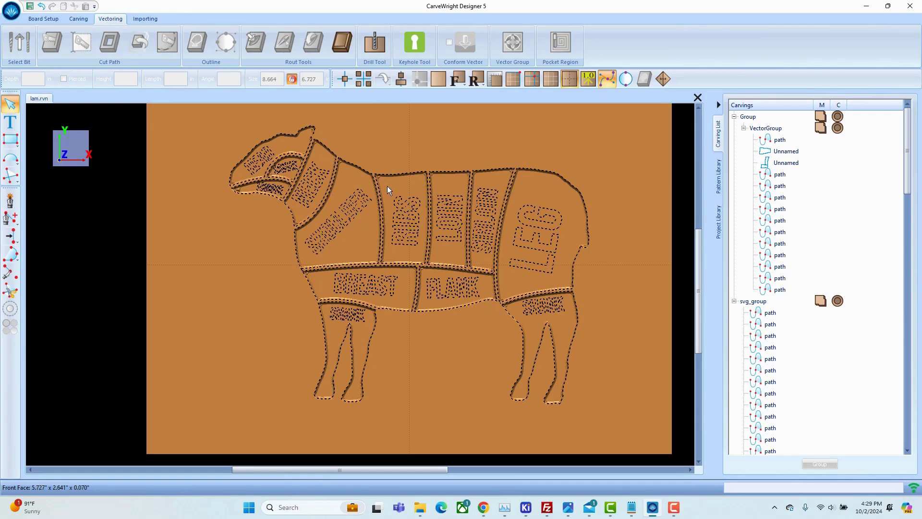
{"action": "scroll", "coordinate": [387, 186], "scroll_direction": "up", "scroll_amount": 5}
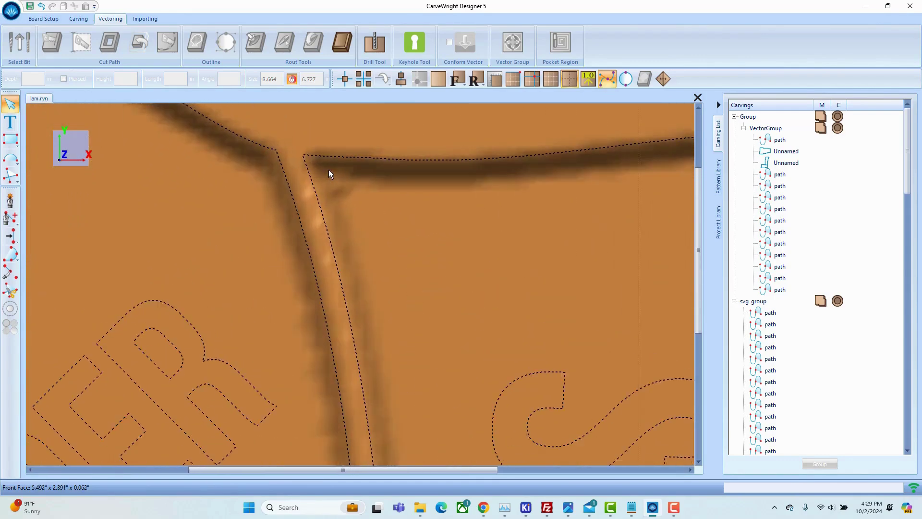
{"action": "scroll", "coordinate": [329, 169], "scroll_direction": "up", "scroll_amount": 1}
{"action": "scroll", "coordinate": [347, 190], "scroll_direction": "up", "scroll_amount": 1}
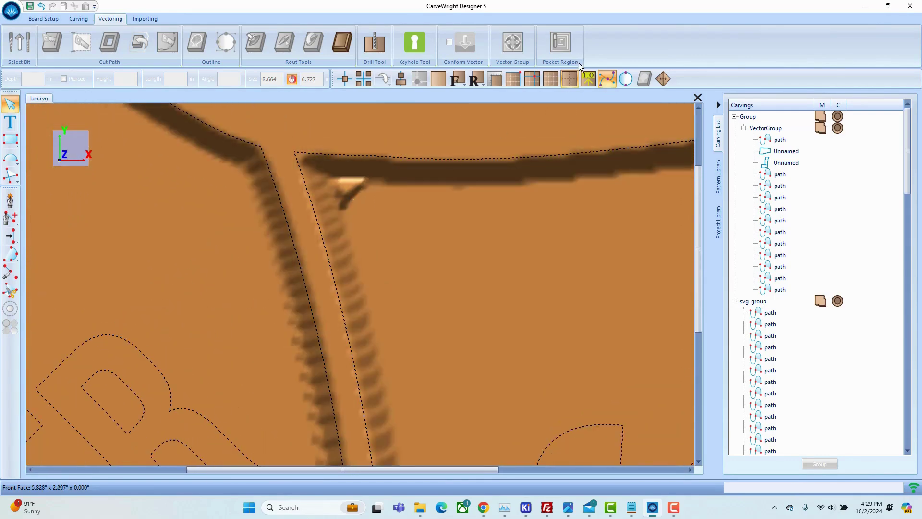
Inspect the carved lamb grooves up close and save the board.
{"action": "left_click", "coordinate": [666, 76]}
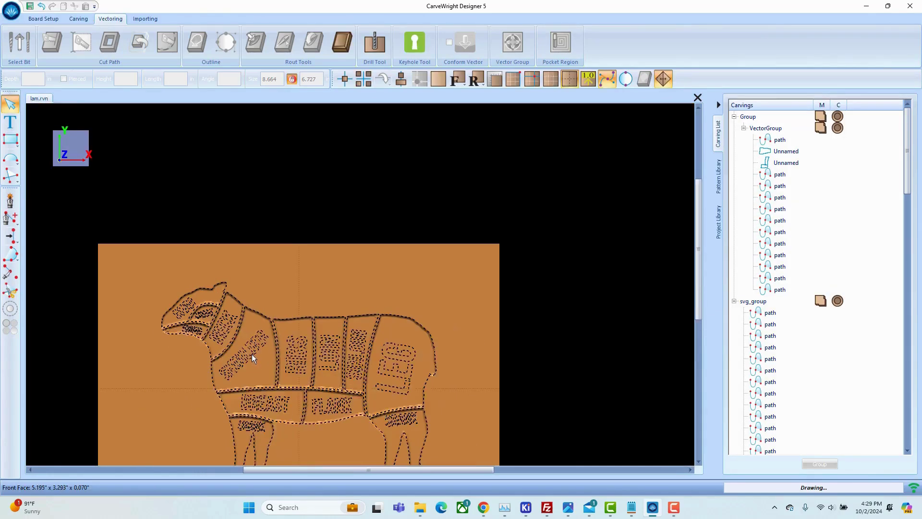
{"action": "scroll", "coordinate": [228, 391], "scroll_direction": "up", "scroll_amount": 3}
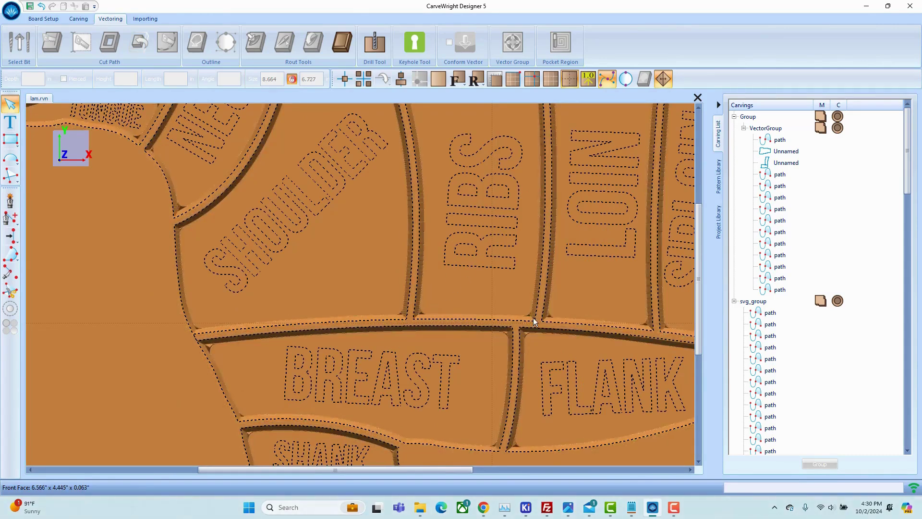
{"action": "scroll", "coordinate": [425, 320], "scroll_direction": "up", "scroll_amount": 4}
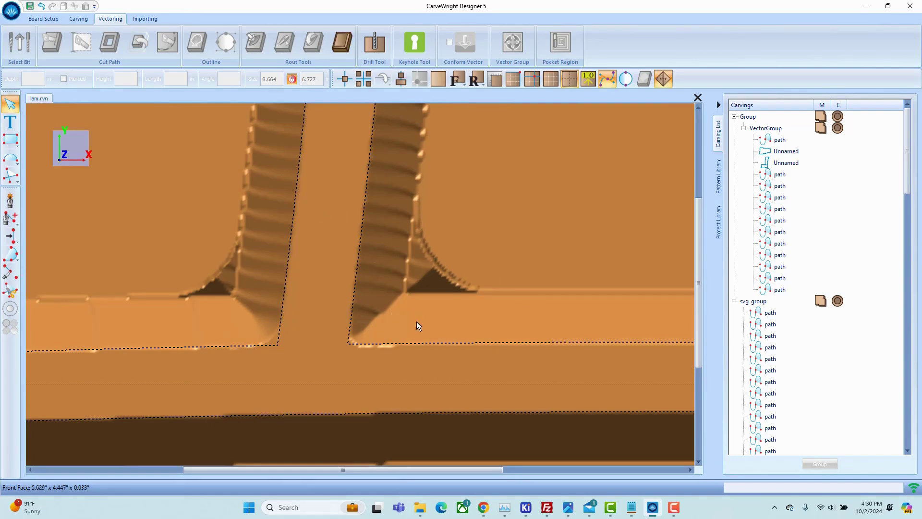
{"action": "scroll", "coordinate": [387, 343], "scroll_direction": "down", "scroll_amount": 8}
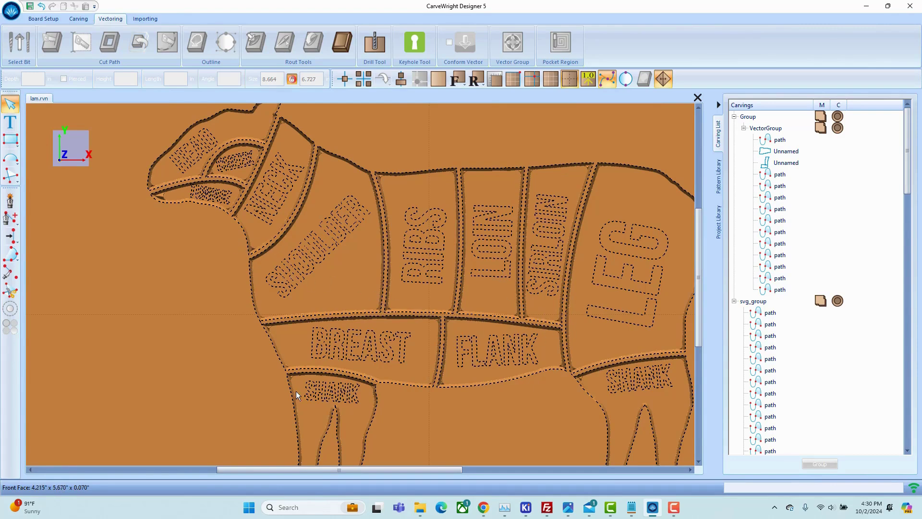
{"action": "scroll", "coordinate": [297, 395], "scroll_direction": "down", "scroll_amount": 4}
{"action": "scroll", "coordinate": [361, 359], "scroll_direction": "up", "scroll_amount": 3}
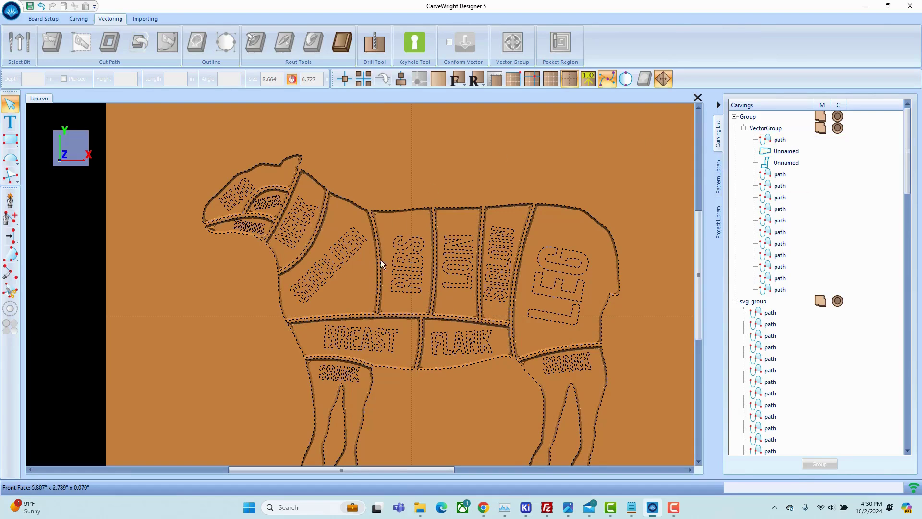
{"action": "scroll", "coordinate": [379, 310], "scroll_direction": "down", "scroll_amount": 1}
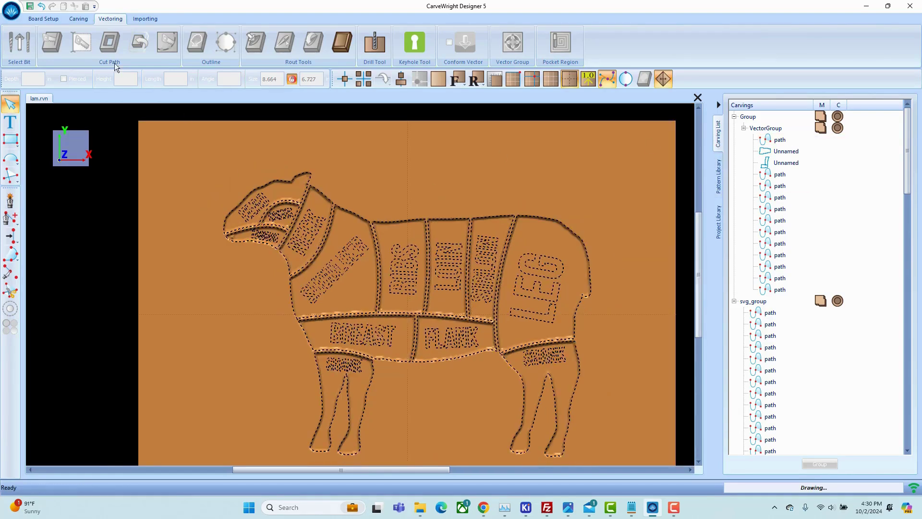
{"action": "left_click", "coordinate": [30, 7]}
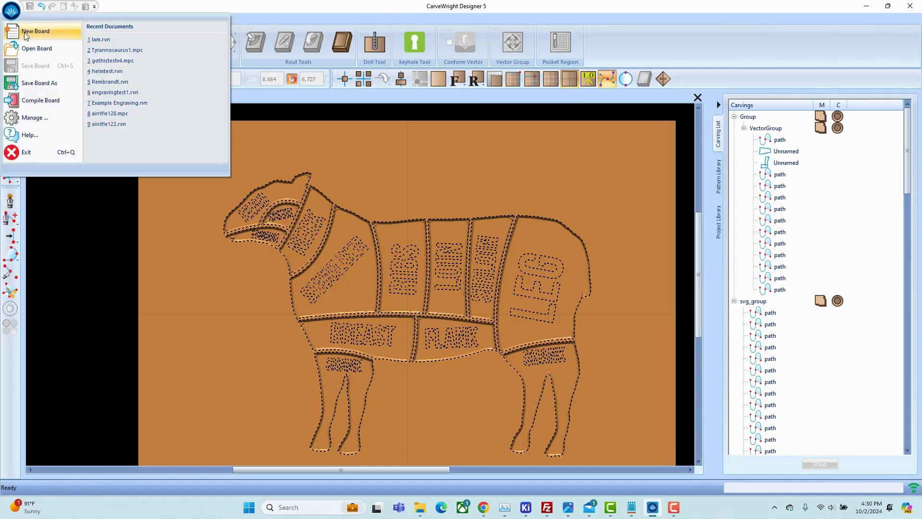
Start a new board 24 long, 6 wide, .08 thick at Small Vectors (512 dpi) resolution.
{"action": "left_click", "coordinate": [35, 32]}
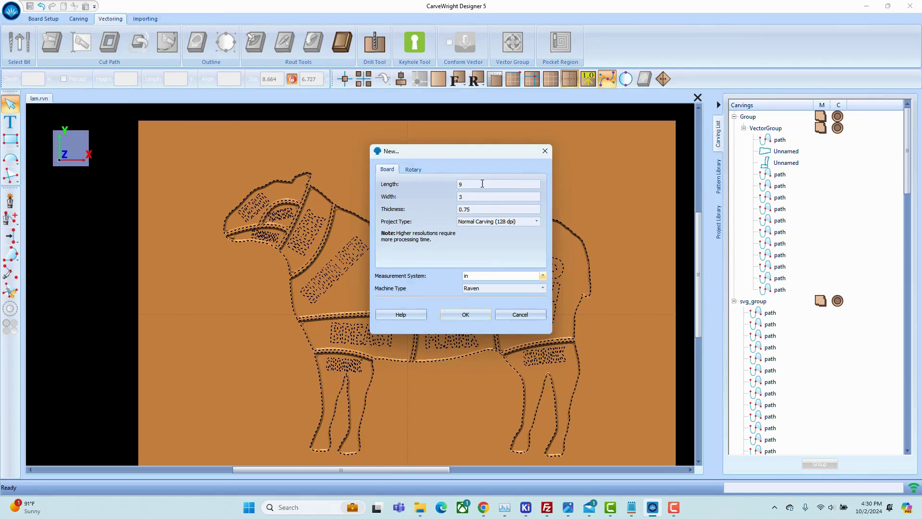
{"action": "double_click", "coordinate": [460, 185]}
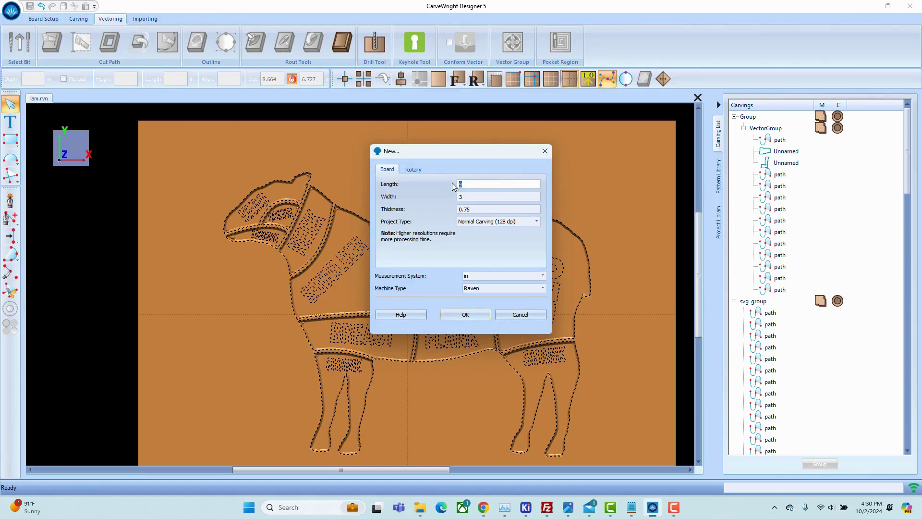
{"action": "type", "text": "24"}
{"action": "left_click", "coordinate": [476, 195]}
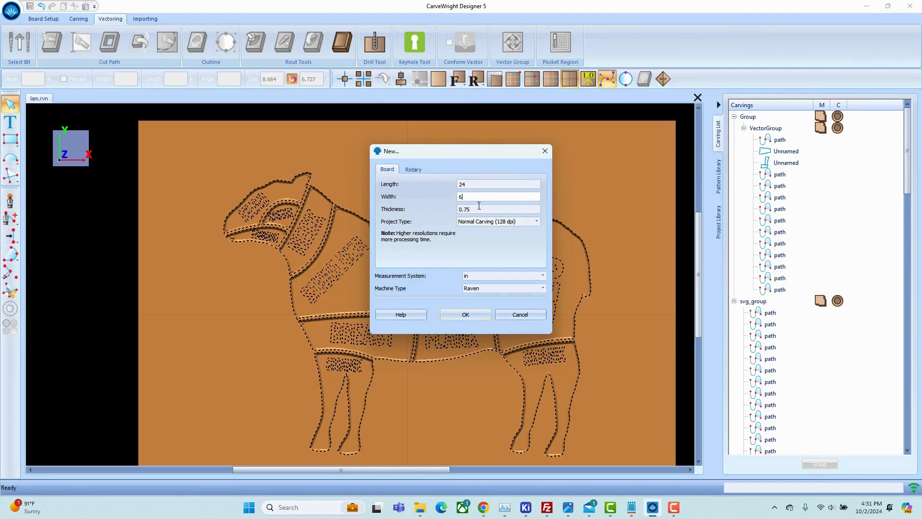
{"action": "double_click", "coordinate": [496, 213]}
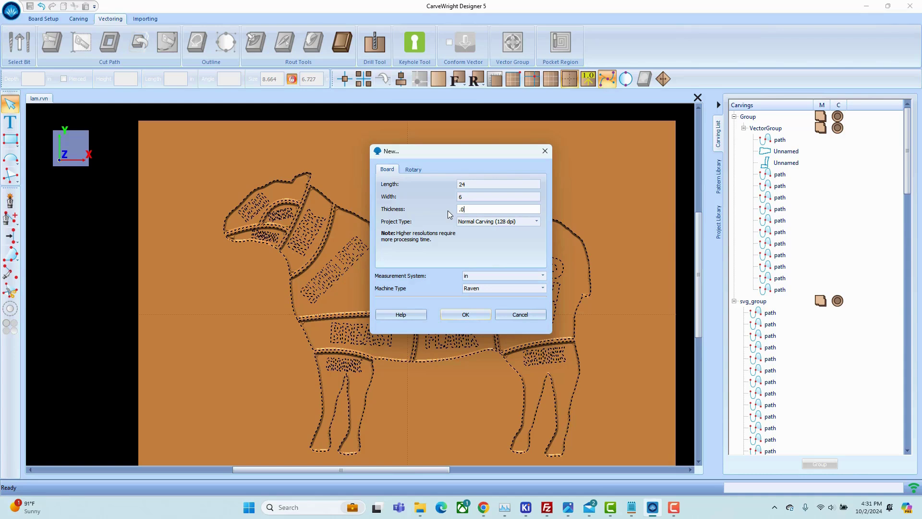
{"action": "left_click", "coordinate": [535, 223]}
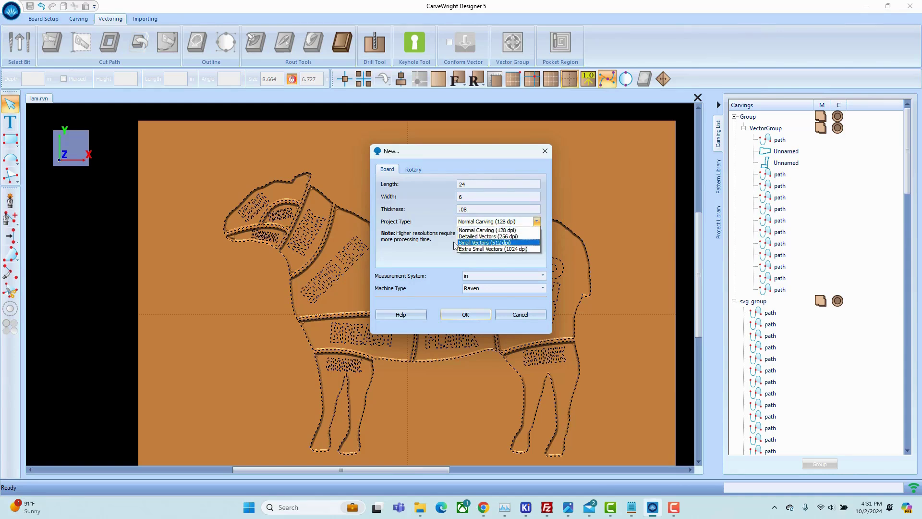
{"action": "left_click", "coordinate": [474, 243]}
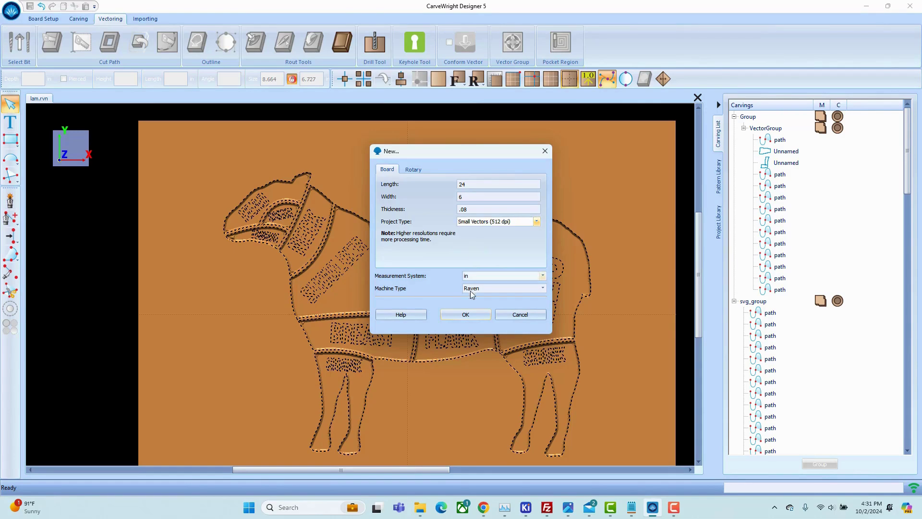
{"action": "left_click", "coordinate": [465, 315]}
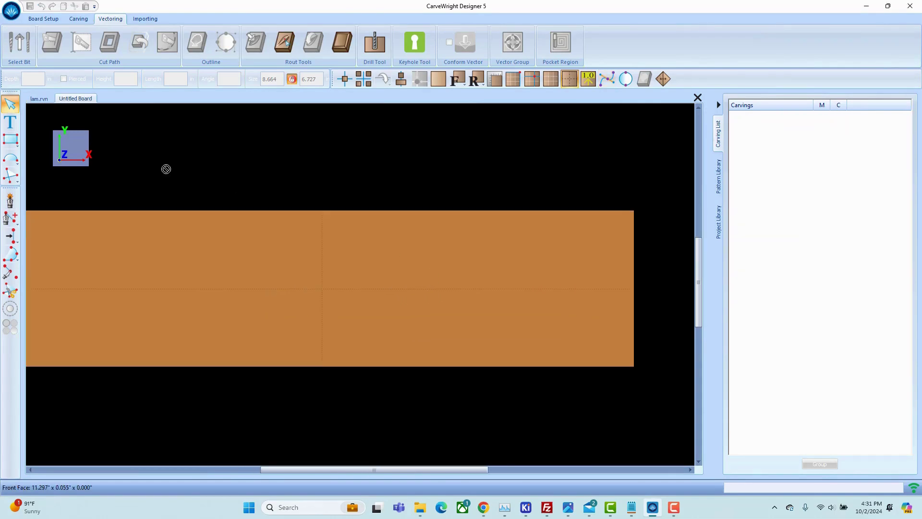
Paste all the lamb outline paths onto the Untitled Board and move them to its right end.
{"action": "left_click", "coordinate": [33, 100]}
{"action": "left_click", "coordinate": [779, 139]}
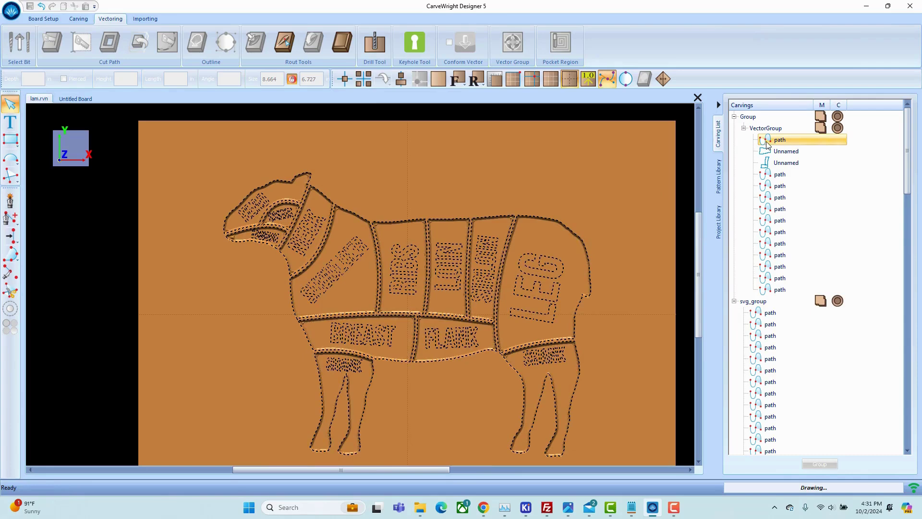
{"action": "left_click", "coordinate": [778, 290], "text": "shift"}
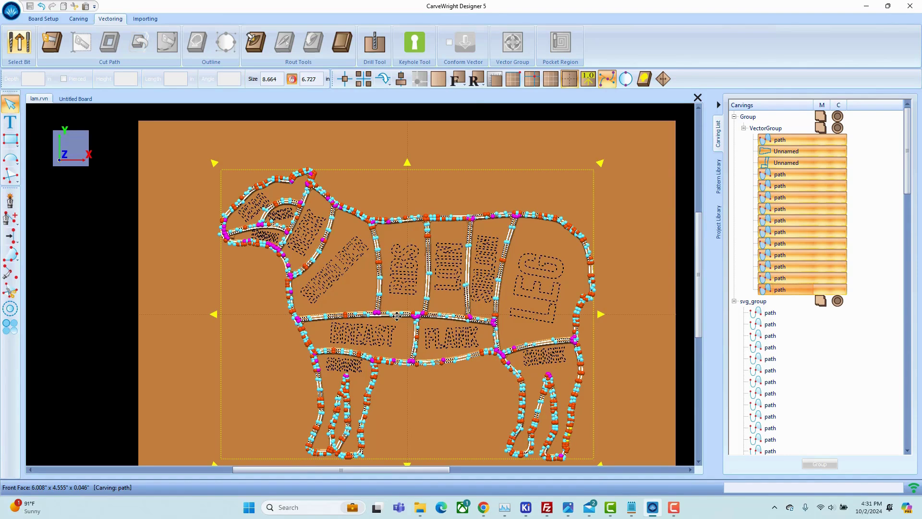
{"action": "left_click", "coordinate": [75, 98]}
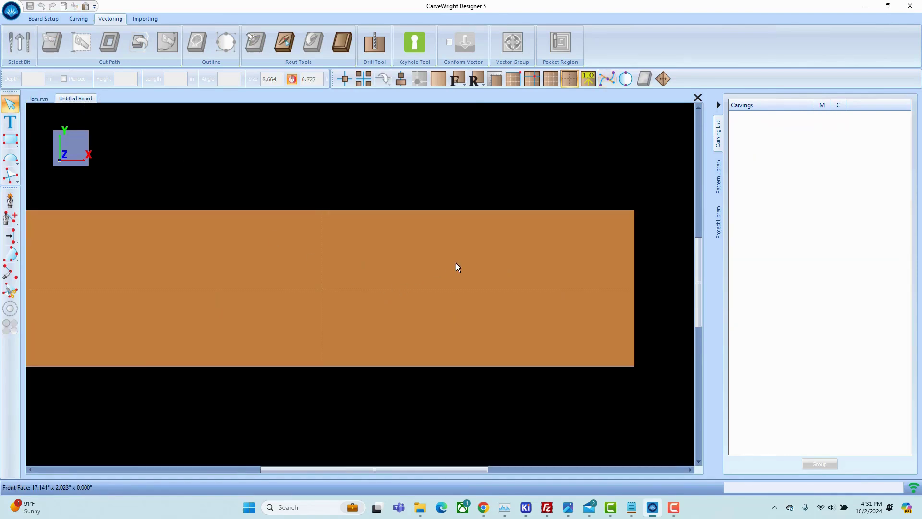
{"action": "key", "text": "ctrl+v"}
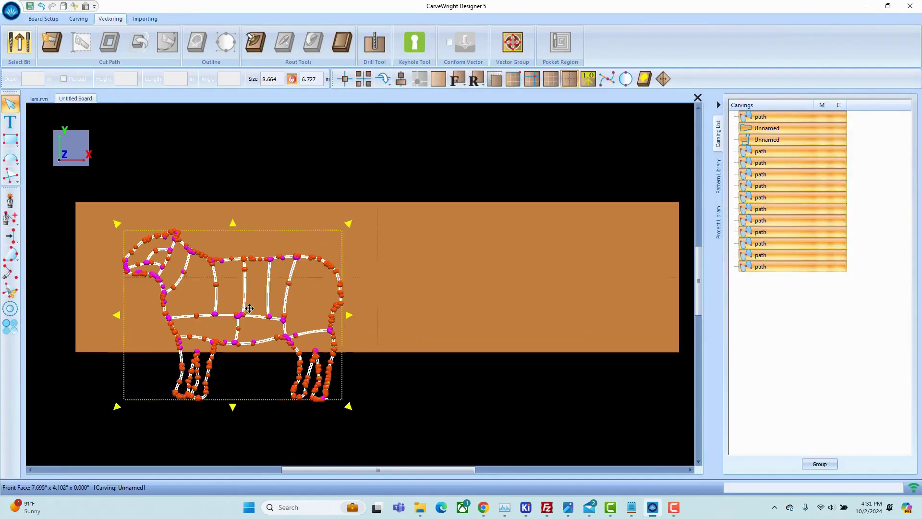
{"action": "left_click_drag", "start_coordinate": [308, 295], "coordinate": [597, 256]}
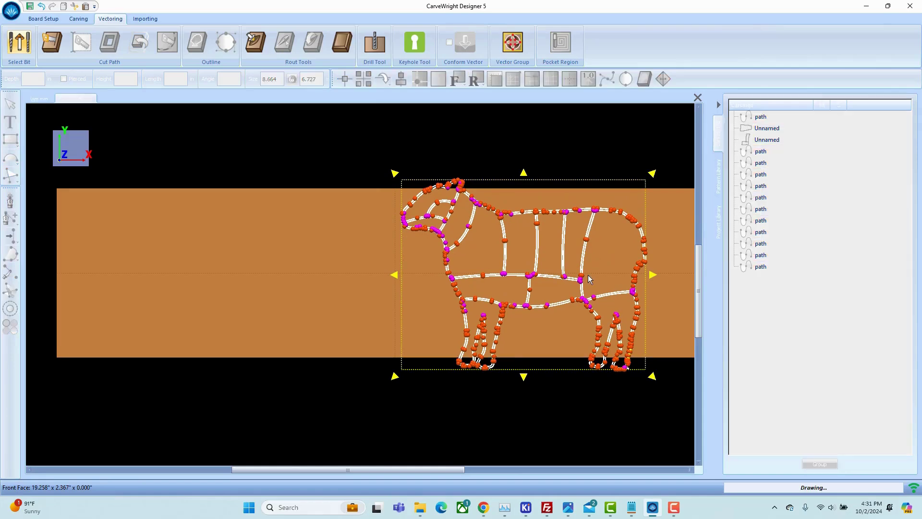
{"action": "scroll", "coordinate": [597, 267], "scroll_direction": "down", "scroll_amount": 5}
{"action": "scroll", "coordinate": [547, 294], "scroll_direction": "up", "scroll_amount": 5}
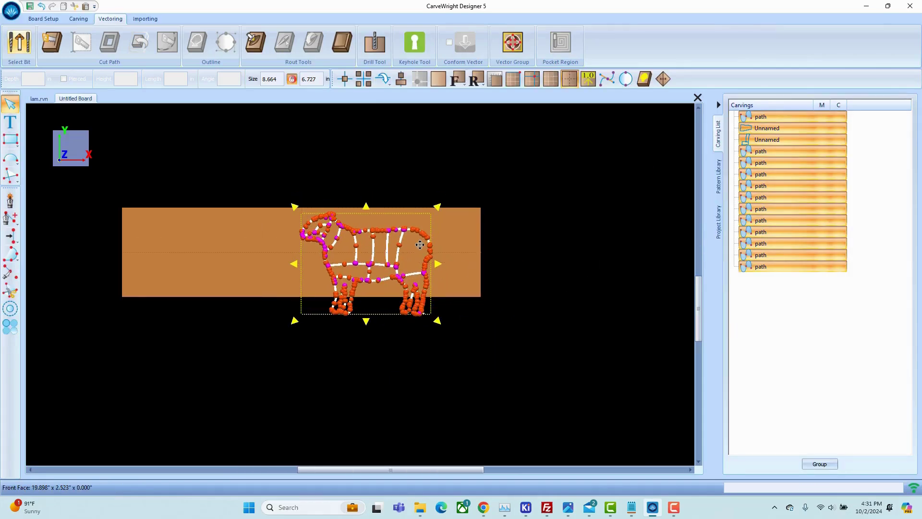
Flip the lamb outlines horizontally so the lamb faces right.
{"action": "left_click", "coordinate": [388, 82]}
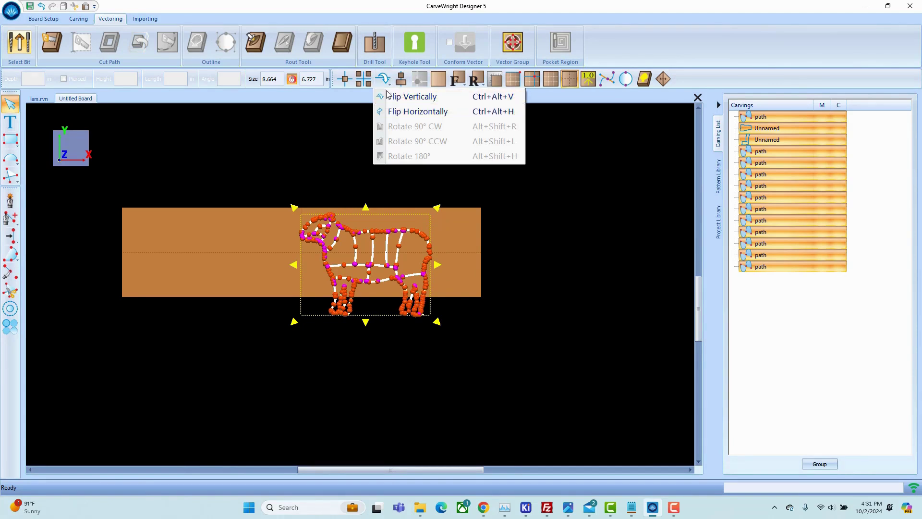
{"action": "left_click", "coordinate": [418, 113]}
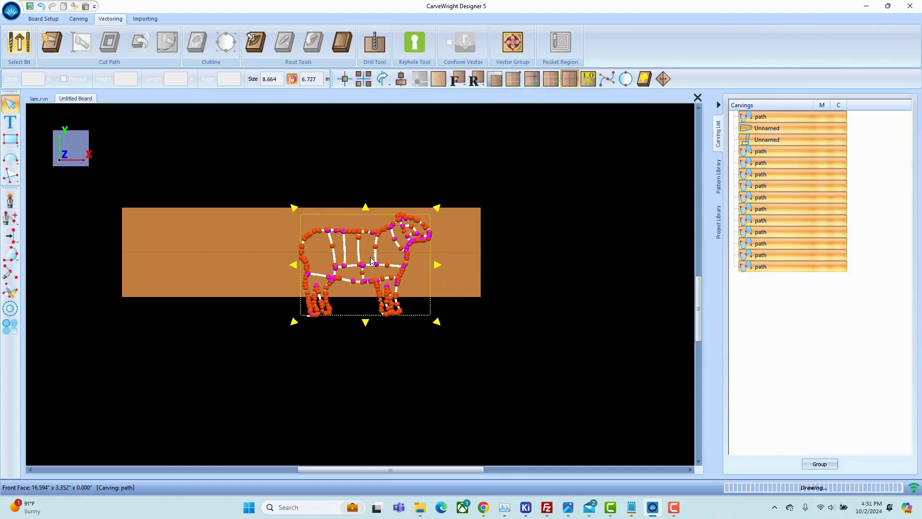
{"action": "scroll", "coordinate": [370, 252], "scroll_direction": "up", "scroll_amount": 3}
{"action": "scroll", "coordinate": [355, 246], "scroll_direction": "up", "scroll_amount": 2}
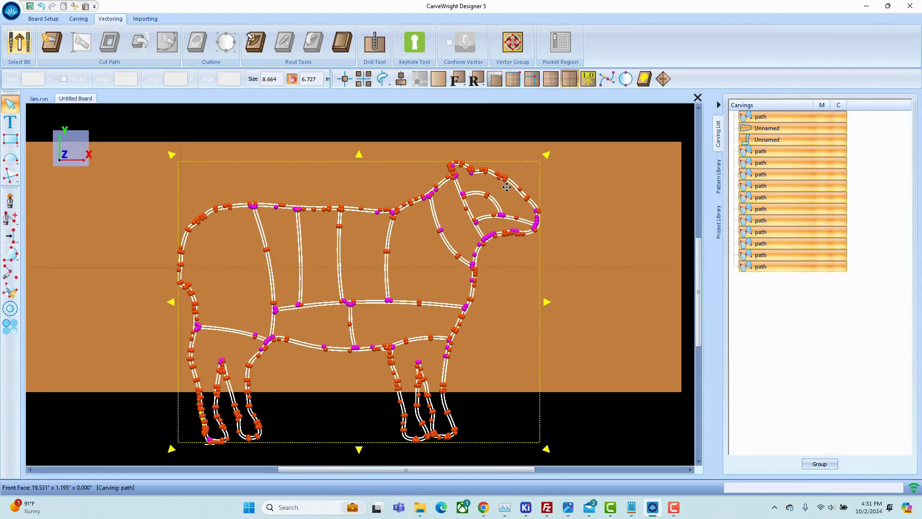
Separate the neck piece and move it beside the head.
{"action": "left_click", "coordinate": [593, 170]}
{"action": "left_click", "coordinate": [441, 186]}
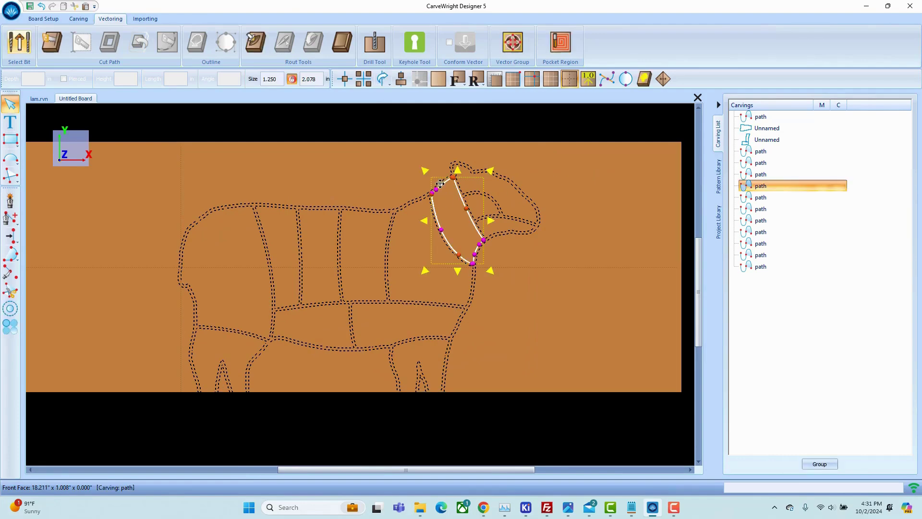
{"action": "scroll", "coordinate": [464, 254], "scroll_direction": "up", "scroll_amount": 2}
{"action": "scroll", "coordinate": [451, 246], "scroll_direction": "down", "scroll_amount": 2}
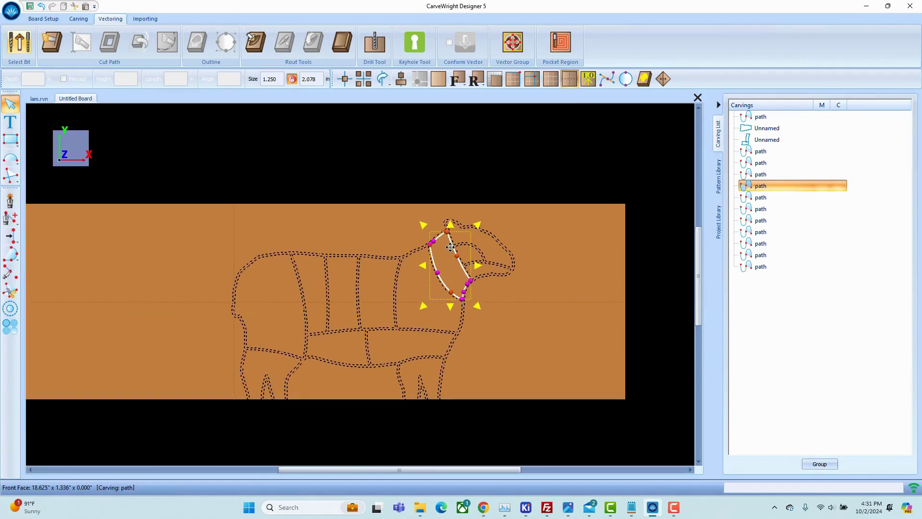
{"action": "left_click_drag", "start_coordinate": [445, 259], "coordinate": [420, 254]}
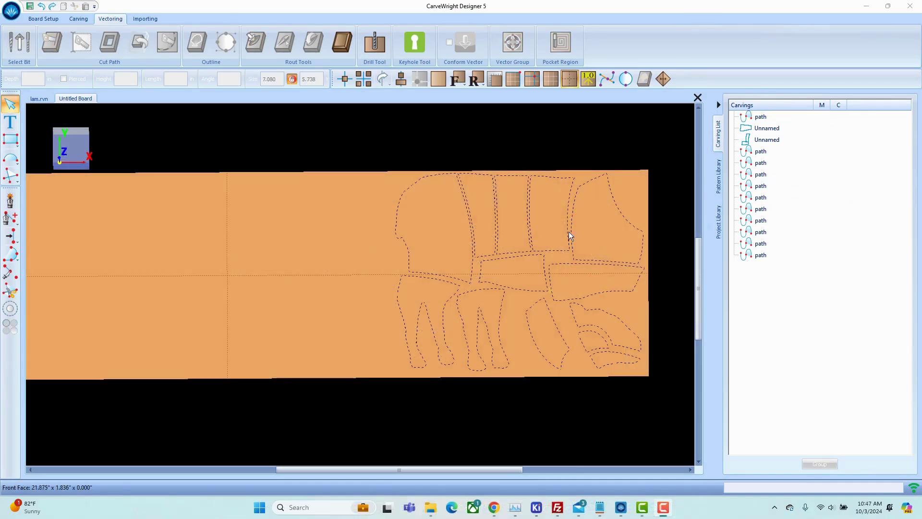
Select all the lamb part paths in the Carvings list.
{"action": "left_click", "coordinate": [760, 116]}
{"action": "left_click", "coordinate": [761, 254], "text": "ctrl"}
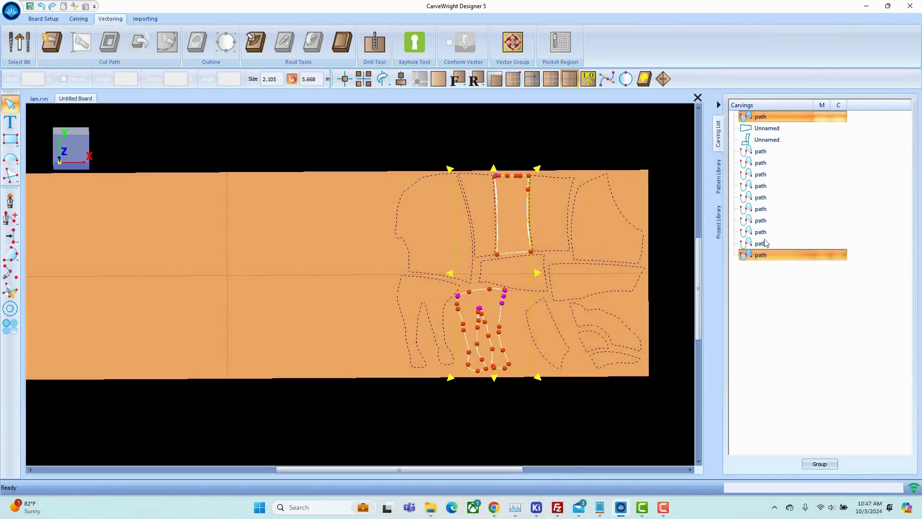
{"action": "left_click", "coordinate": [763, 255], "text": "shift"}
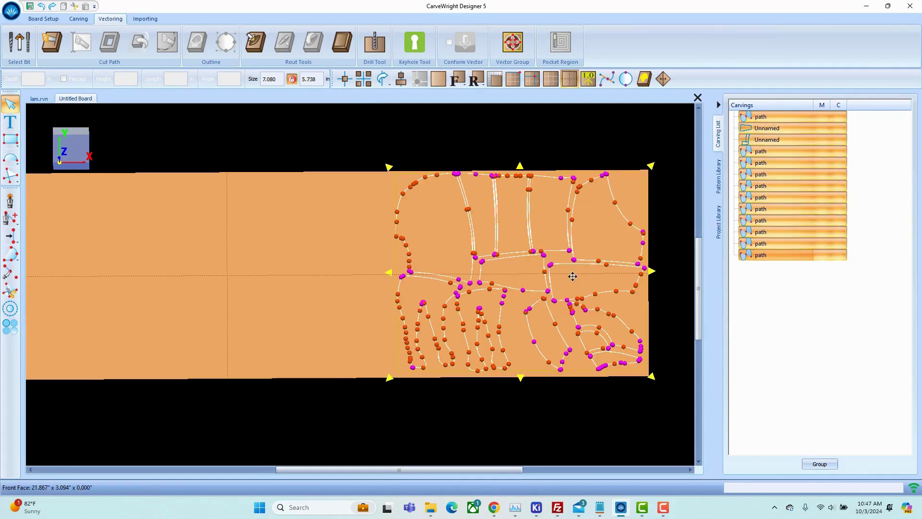
Create and save a new 60 Degree V(3) bit with a .5 feed rate and an edited cleaning feed.
{"action": "left_click", "coordinate": [20, 44]}
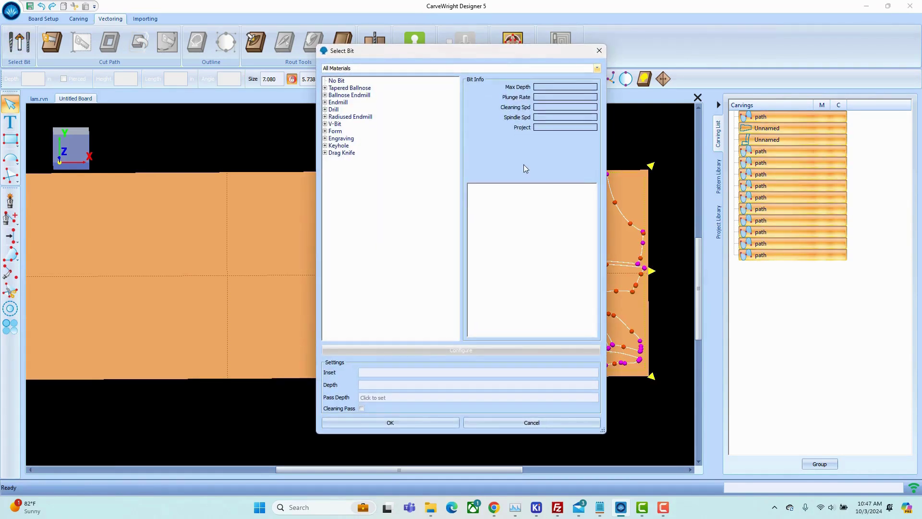
{"action": "left_click", "coordinate": [334, 124]}
{"action": "left_click", "coordinate": [325, 124]}
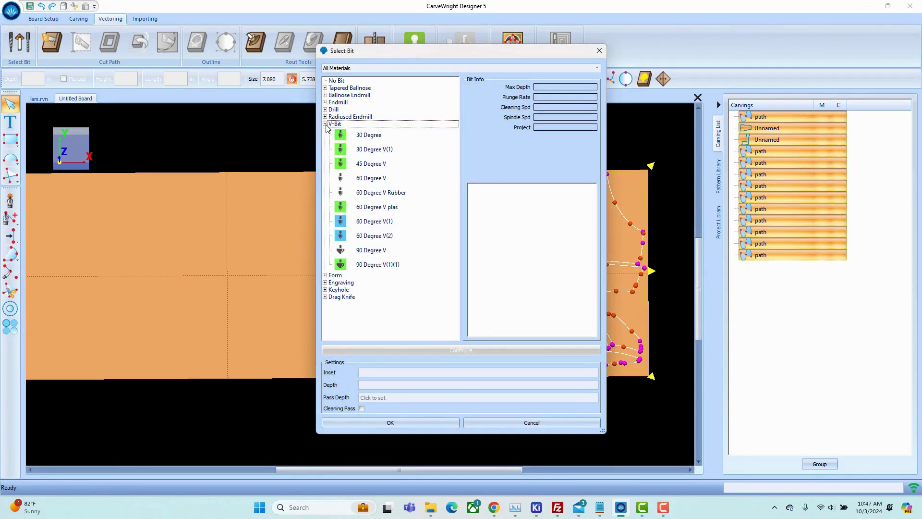
{"action": "left_click", "coordinate": [371, 178]}
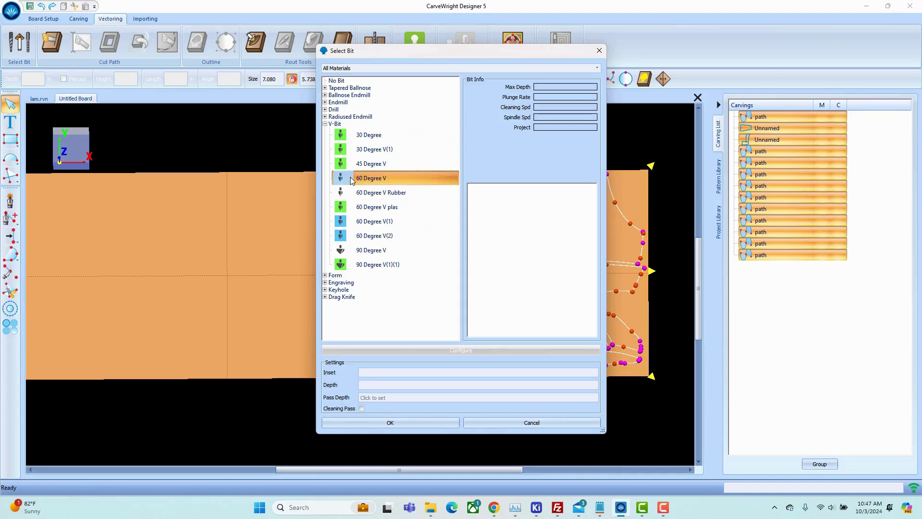
{"action": "left_click", "coordinate": [484, 354]}
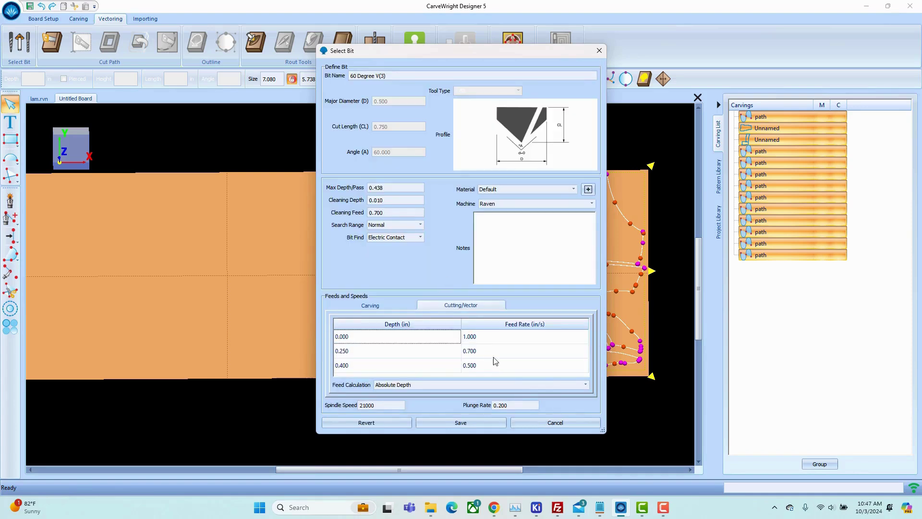
{"action": "left_click", "coordinate": [478, 337]}
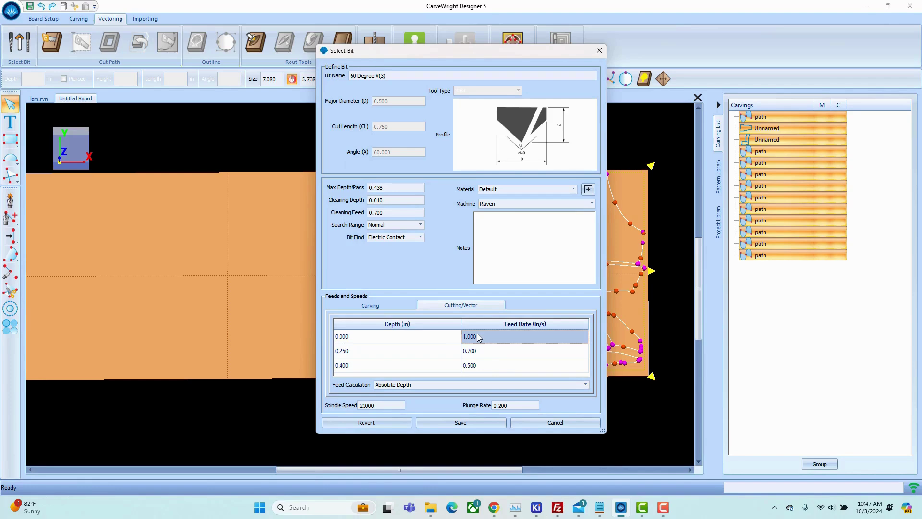
{"action": "key", "text": "BackSpace"}
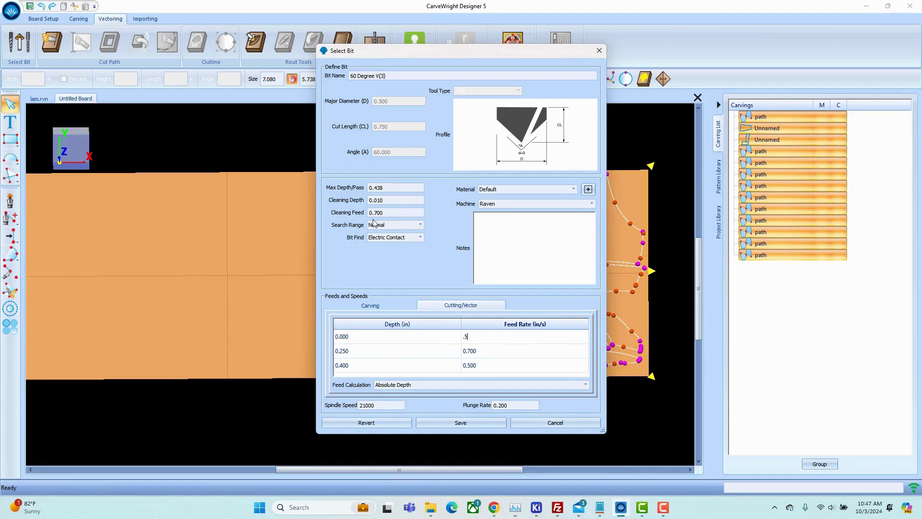
{"action": "left_click", "coordinate": [392, 214]}
{"action": "left_click_drag", "start_coordinate": [392, 214], "coordinate": [329, 212]}
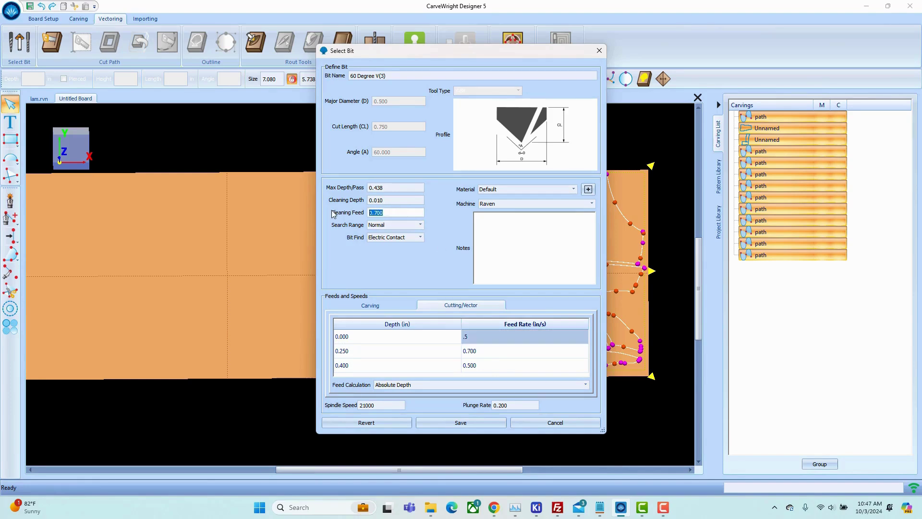
{"action": "type", "text": ".2"}
{"action": "type", "text": "5"}
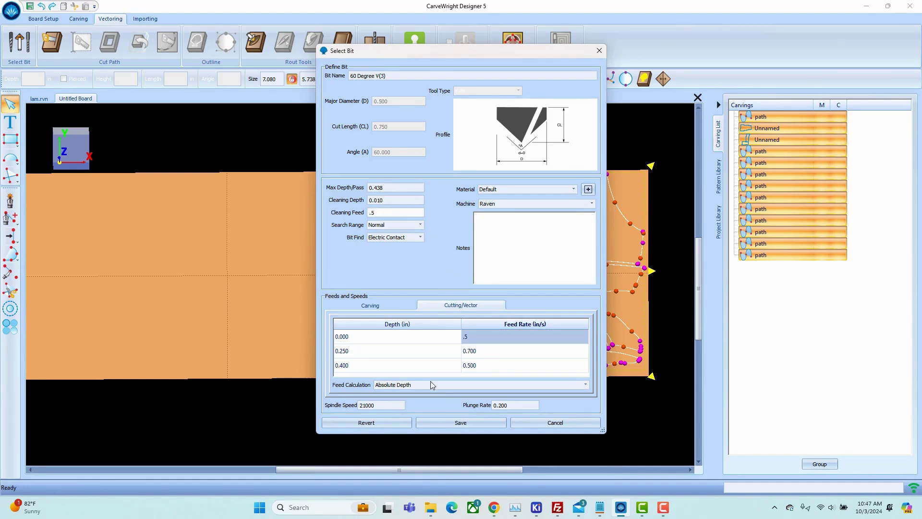
{"action": "left_click", "coordinate": [461, 422]}
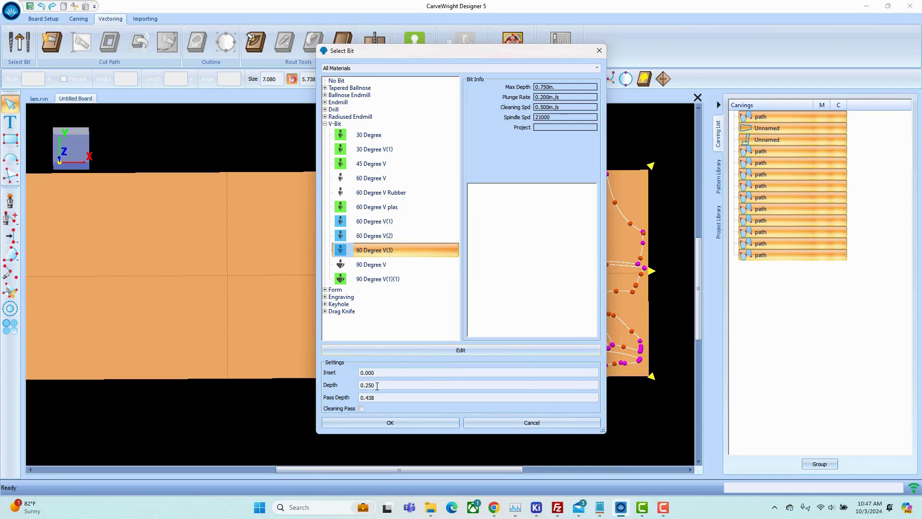
Cut the outlines with the 60 Degree V(3) bit at .07 depth with a cleaning pass.
{"action": "left_click_drag", "start_coordinate": [377, 386], "coordinate": [359, 386]}
{"action": "key", "text": "BackSpace"}
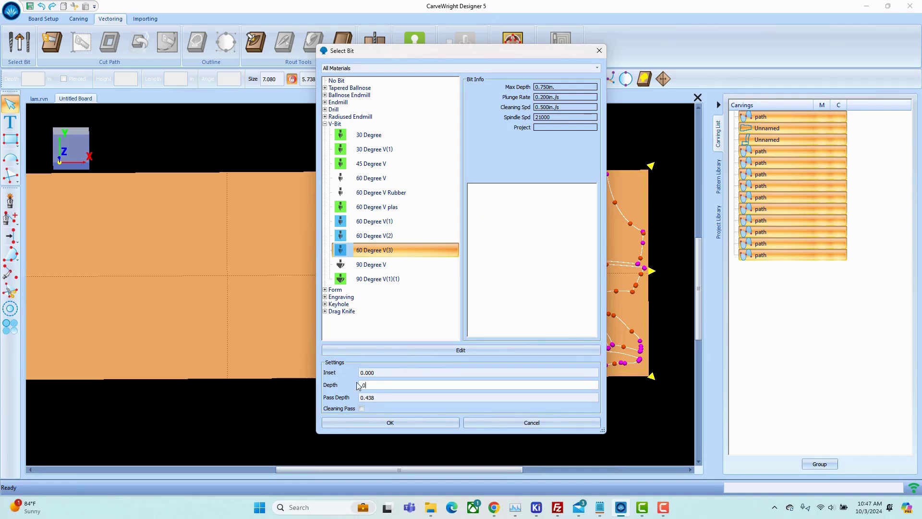
{"action": "left_click", "coordinate": [361, 408]}
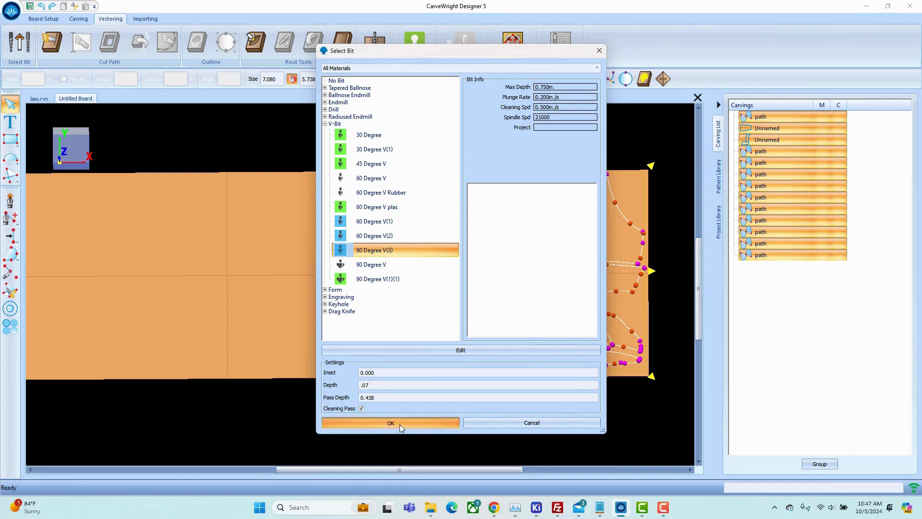
{"action": "left_click", "coordinate": [400, 425]}
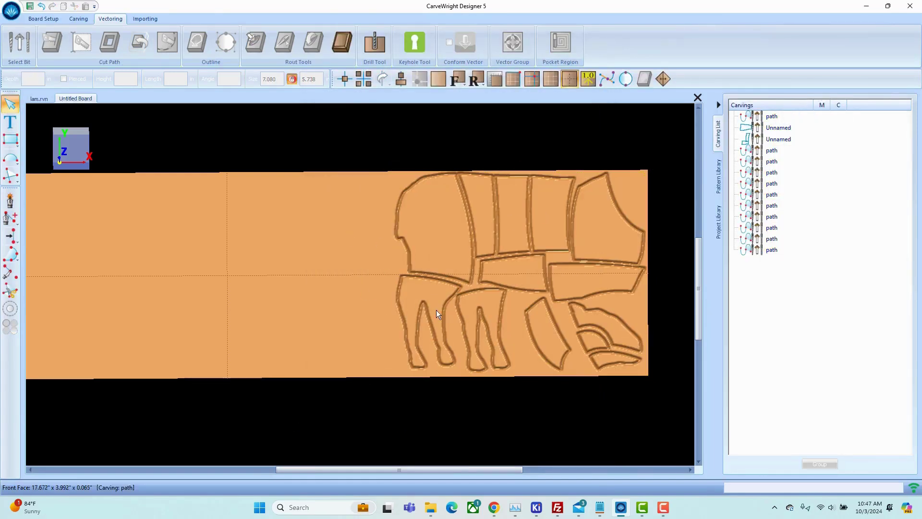
{"action": "scroll", "coordinate": [478, 335], "scroll_direction": "up", "scroll_amount": 2}
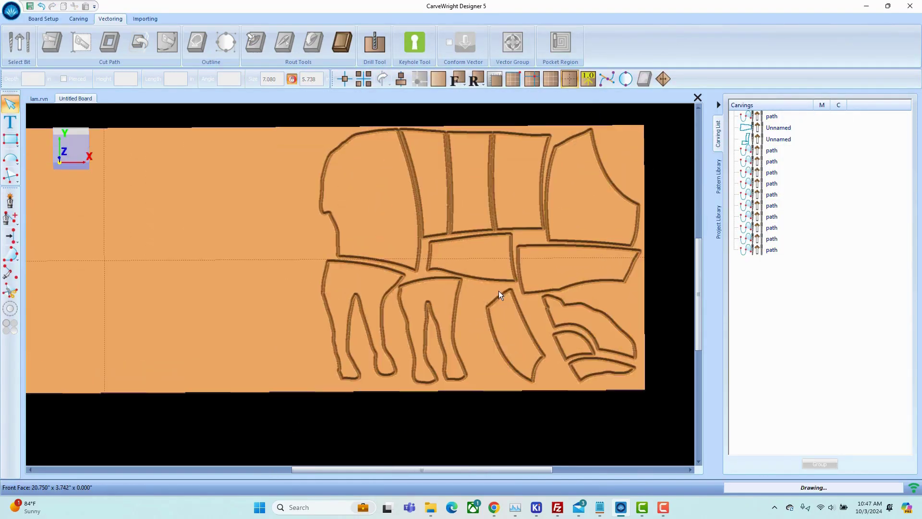